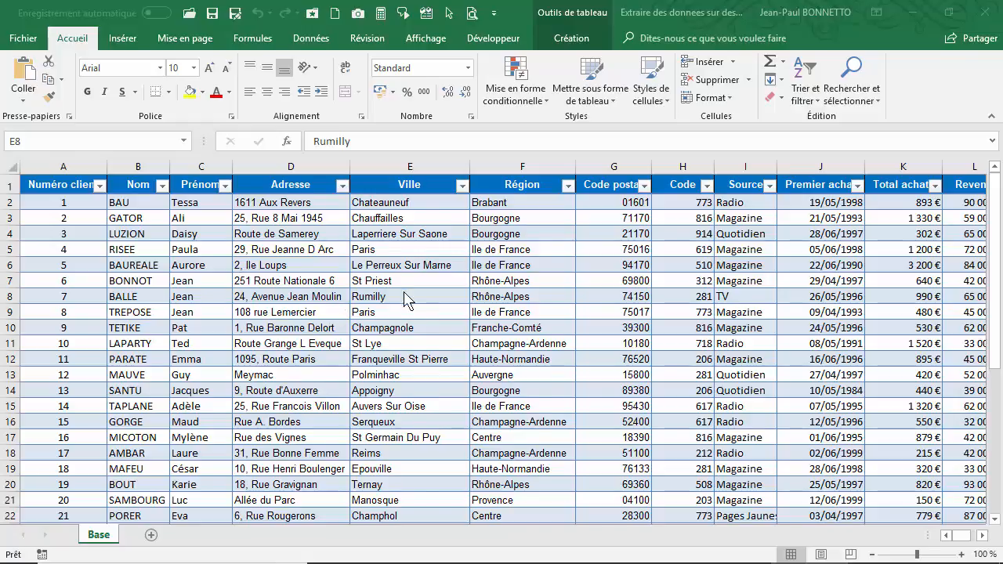
# Examine the customer table on the Base sheet, from the first record down to the last
pyautogui.scroll(-1, 403, 297)
pyautogui.scroll(1, 407, 300)
pyautogui.scroll(1, 405, 300)
pyautogui.click(360, 248)
pyautogui.click(279, 247)
pyautogui.click(241, 264)
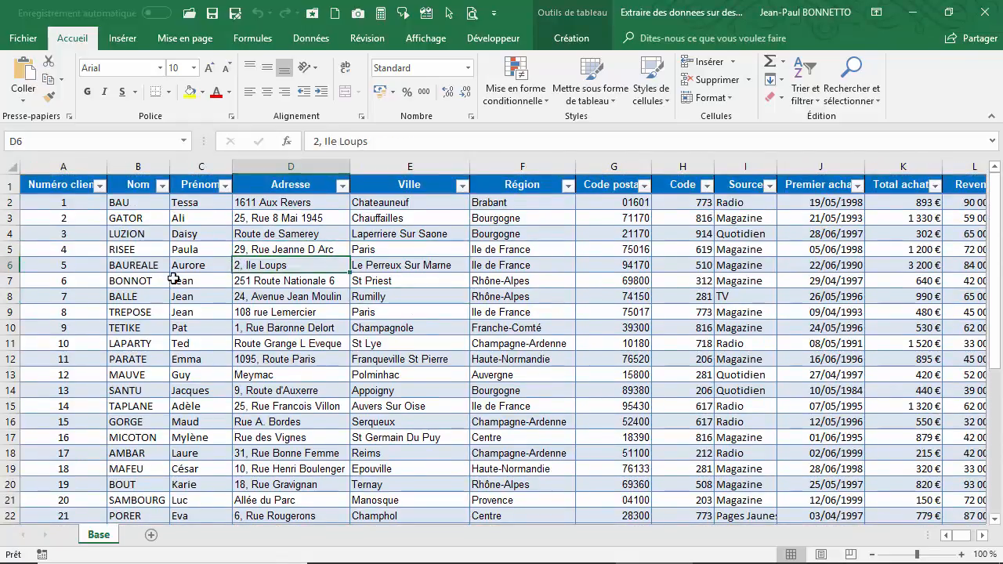
pyautogui.click(162, 281)
pyautogui.click(429, 282)
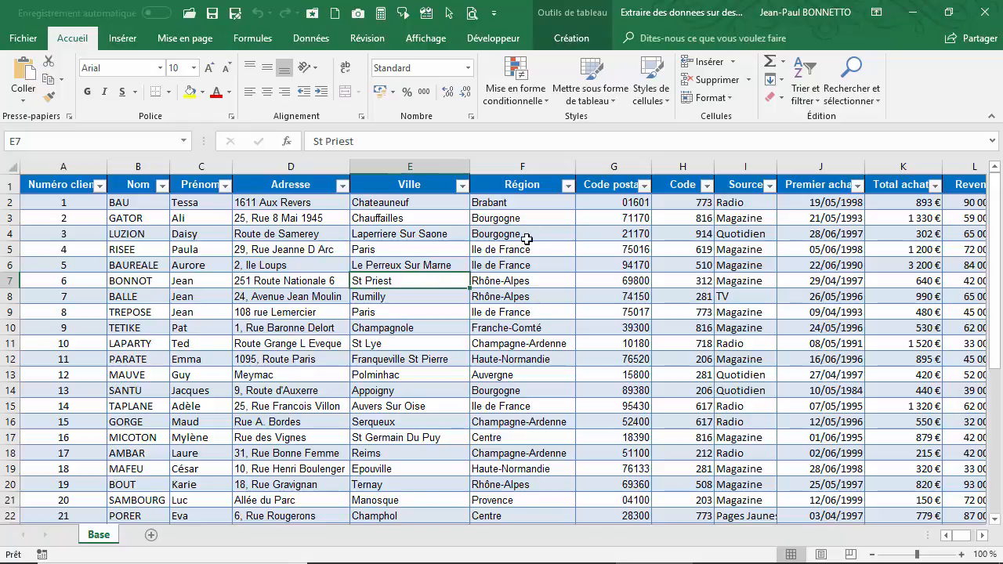
pyautogui.scroll(-4, 351, 291)
pyautogui.scroll(-5, 351, 291)
pyautogui.scroll(9, 351, 290)
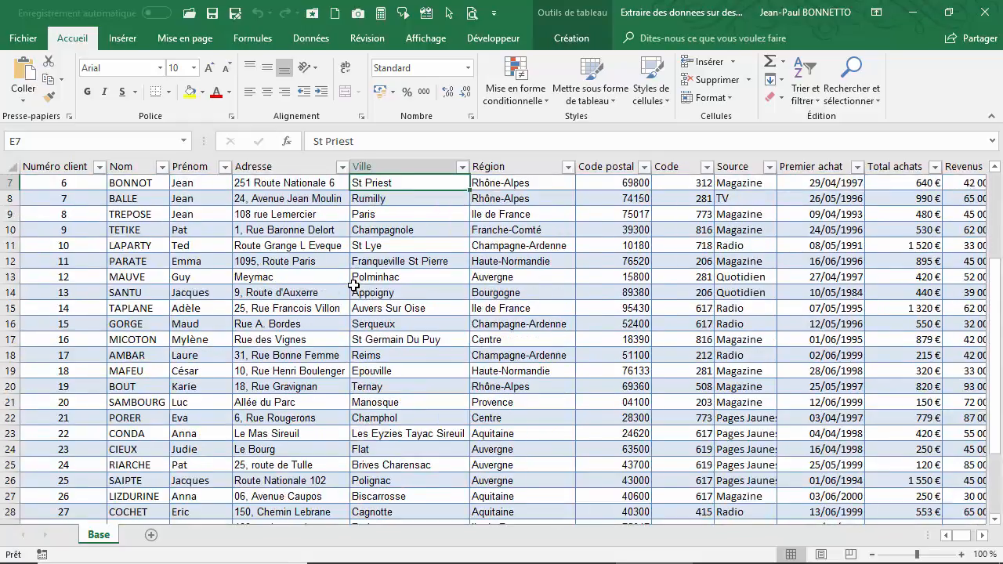
pyautogui.scroll(-6, 156, 241)
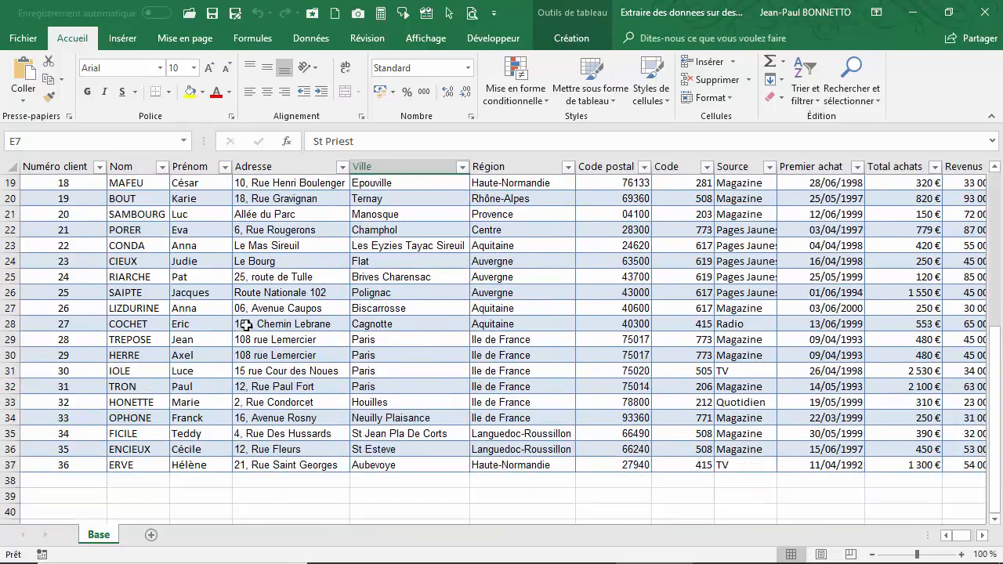
pyautogui.scroll(6, 397, 293)
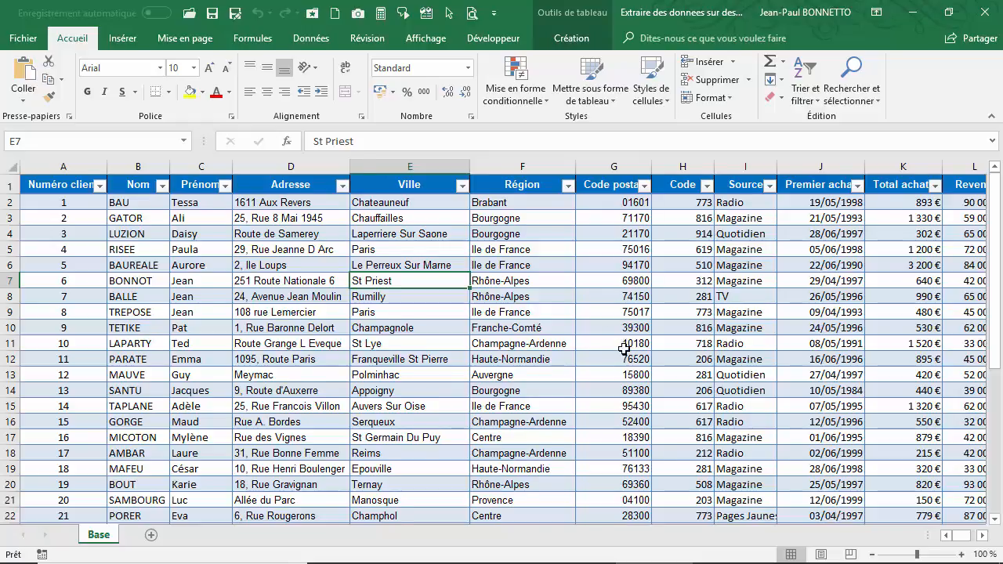
pyautogui.scroll(-5, 623, 348)
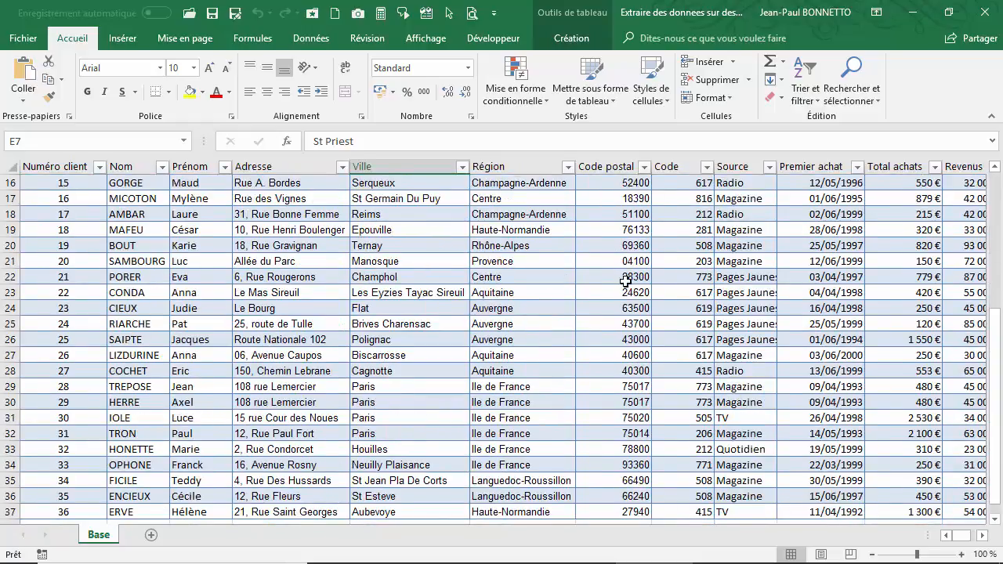
pyautogui.scroll(-1, 626, 280)
pyautogui.scroll(6, 627, 290)
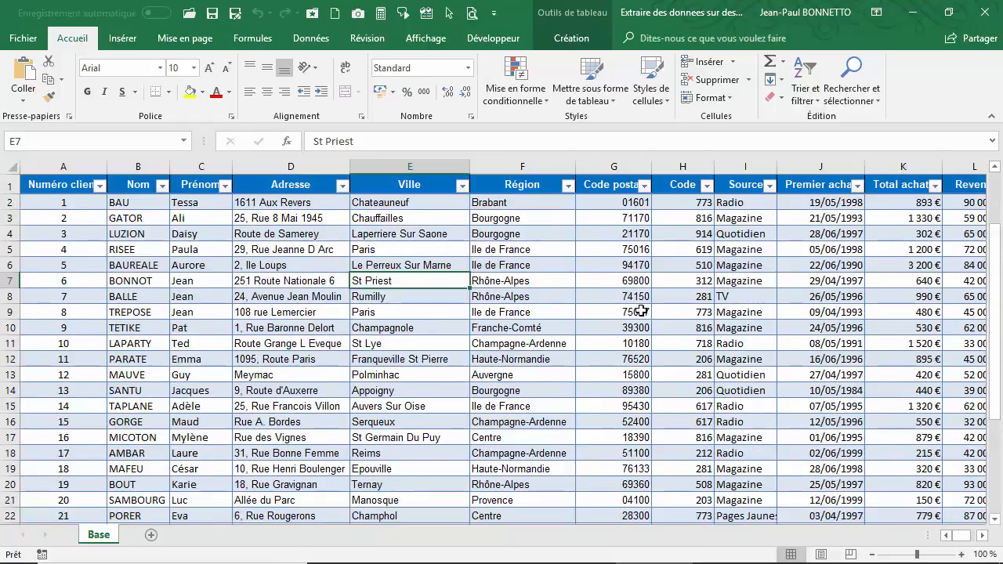
pyautogui.click(509, 235)
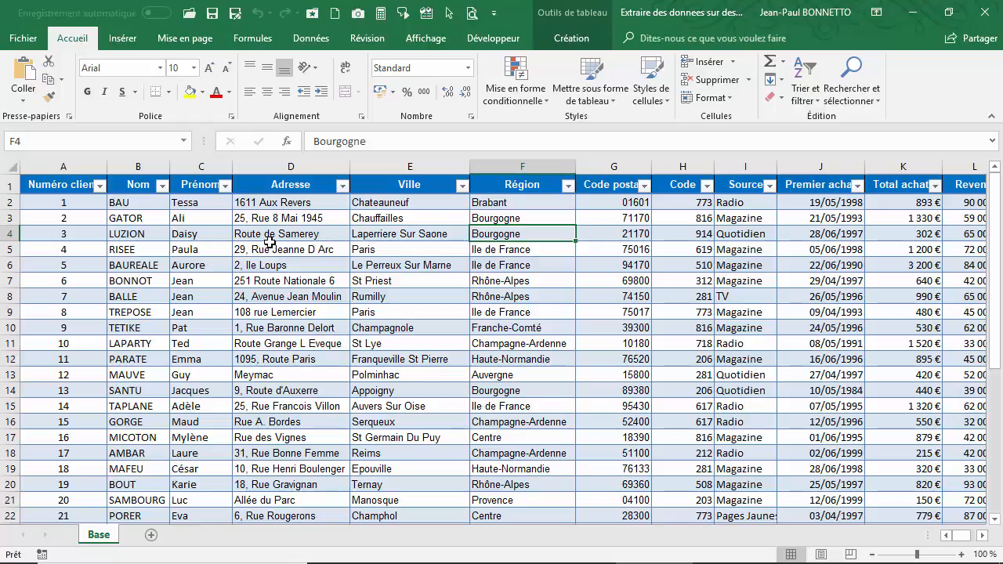
# Create a pivot table from the customer table Tableau1 on a new worksheet
pyautogui.click(281, 269)
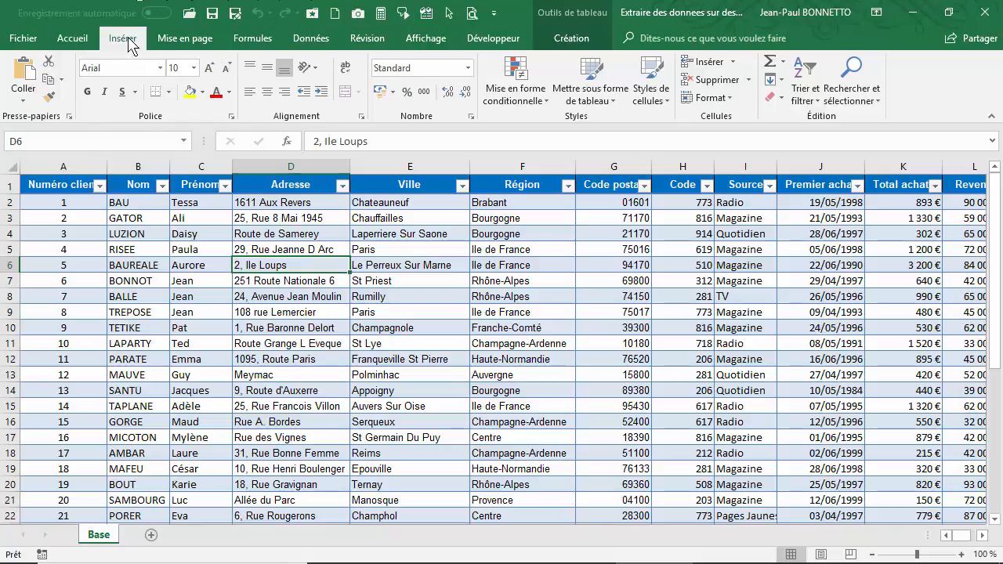
pyautogui.click(127, 39)
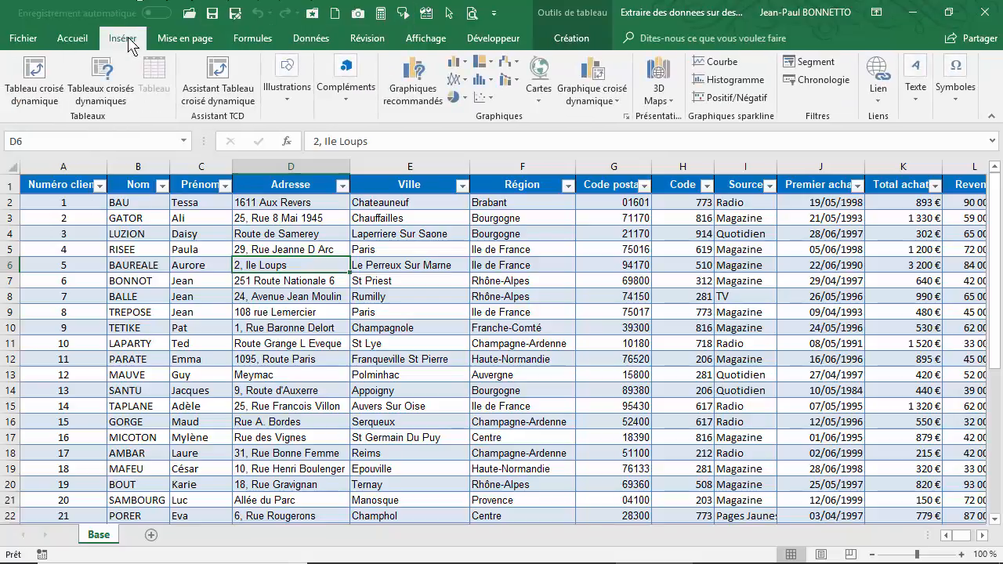
pyautogui.click(33, 79)
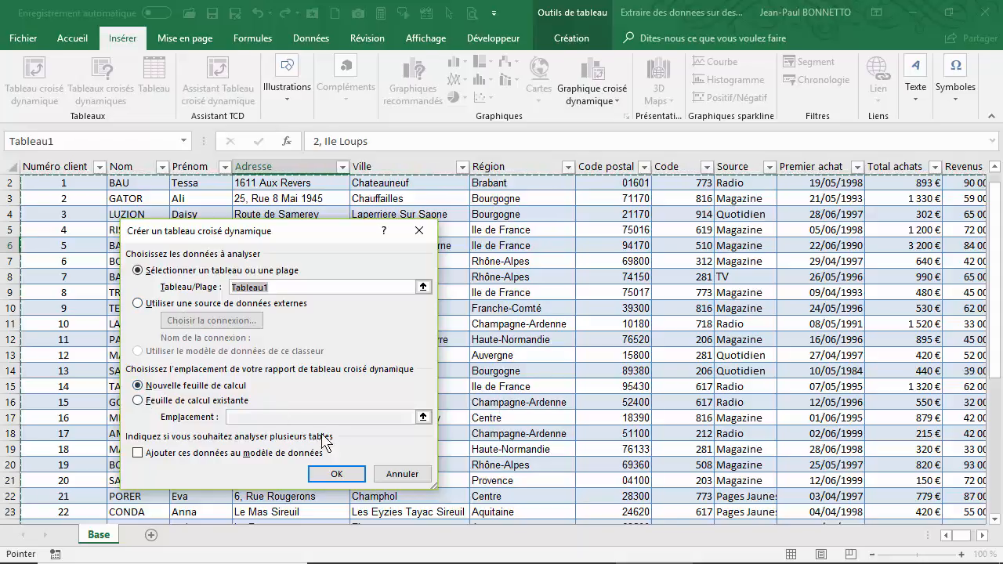
pyautogui.click(336, 473)
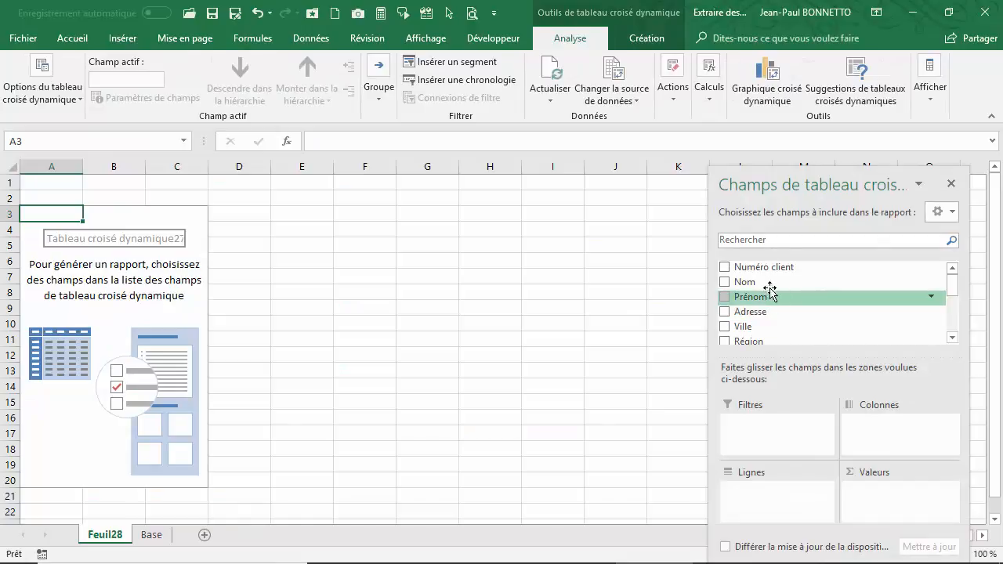
# Add Nom, Prénom, Adresse, Ville and Revenus, in that order, as row fields of the pivot table
pyautogui.moveTo(784, 181); pyautogui.dragTo(789, 125)
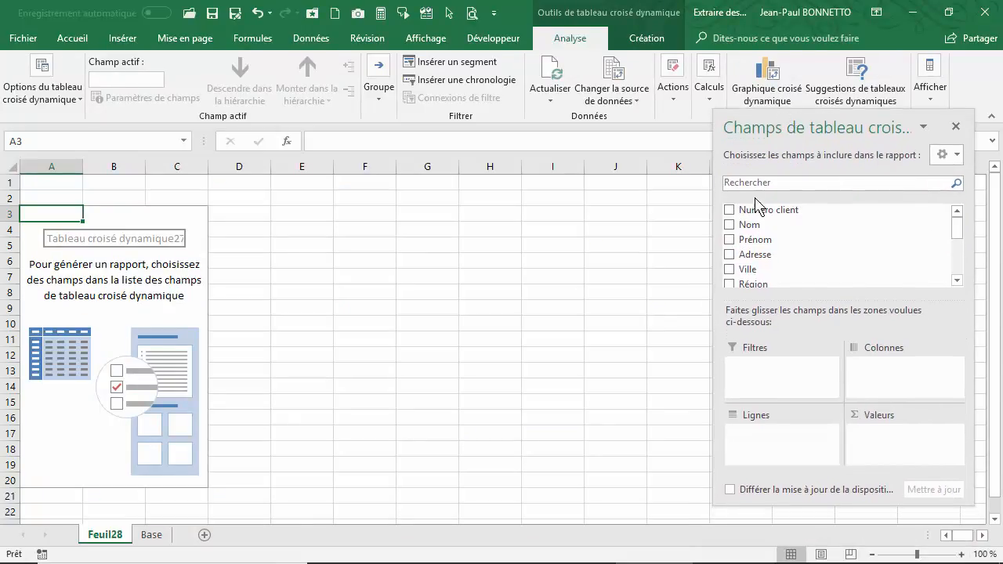
pyautogui.moveTo(751, 225); pyautogui.dragTo(752, 439)
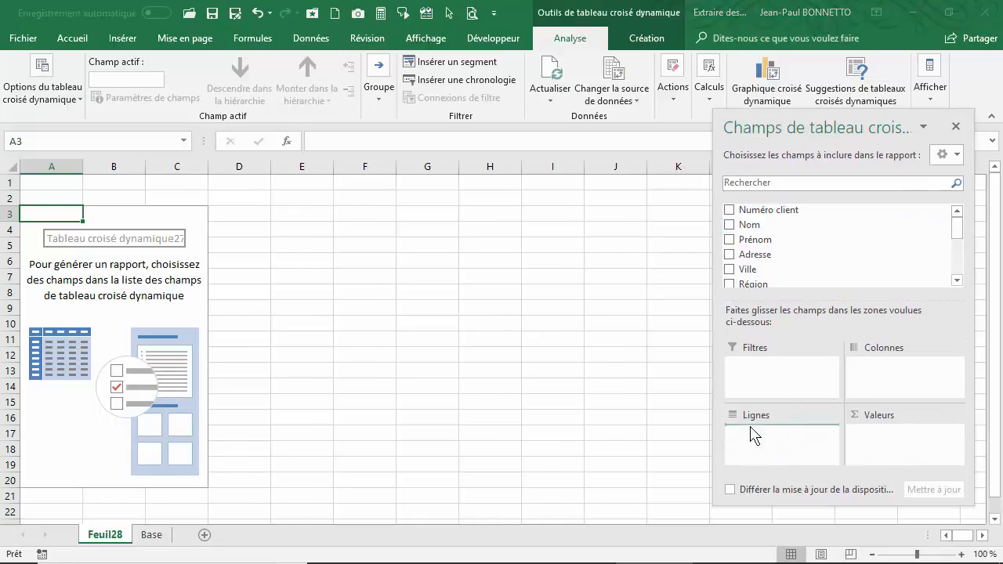
pyautogui.moveTo(758, 240); pyautogui.dragTo(746, 453)
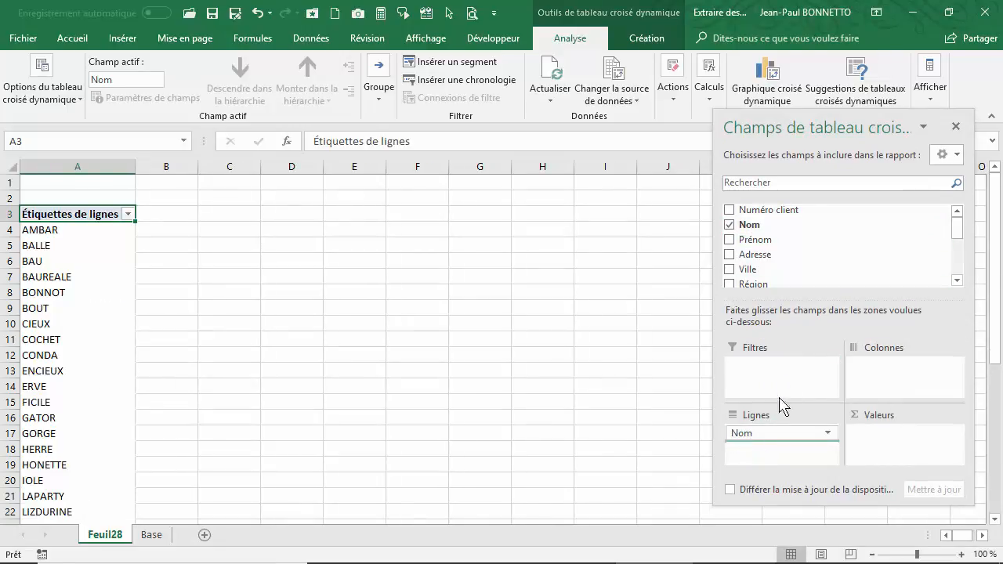
pyautogui.moveTo(758, 261); pyautogui.dragTo(757, 463)
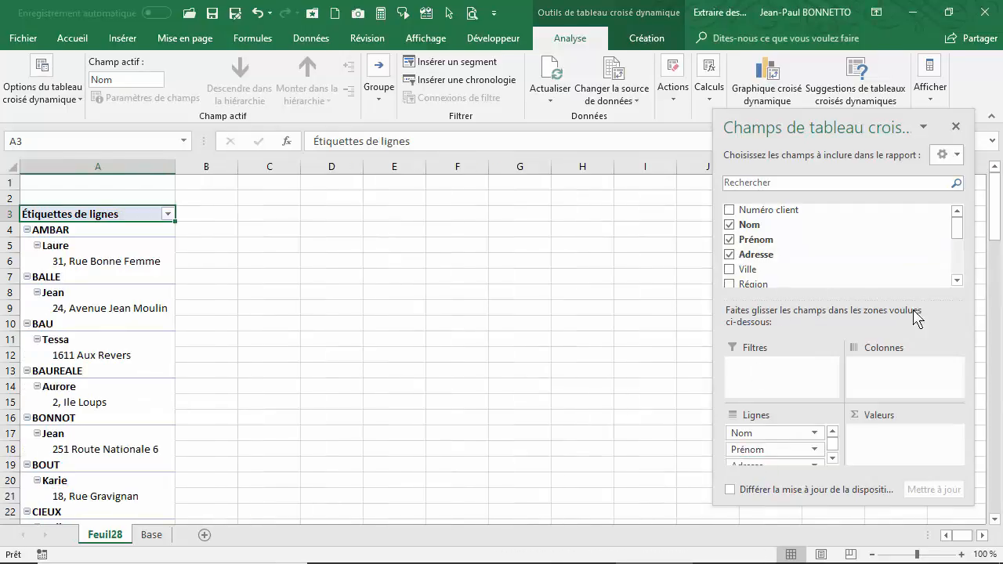
pyautogui.click(956, 280)
pyautogui.moveTo(746, 264); pyautogui.dragTo(751, 467)
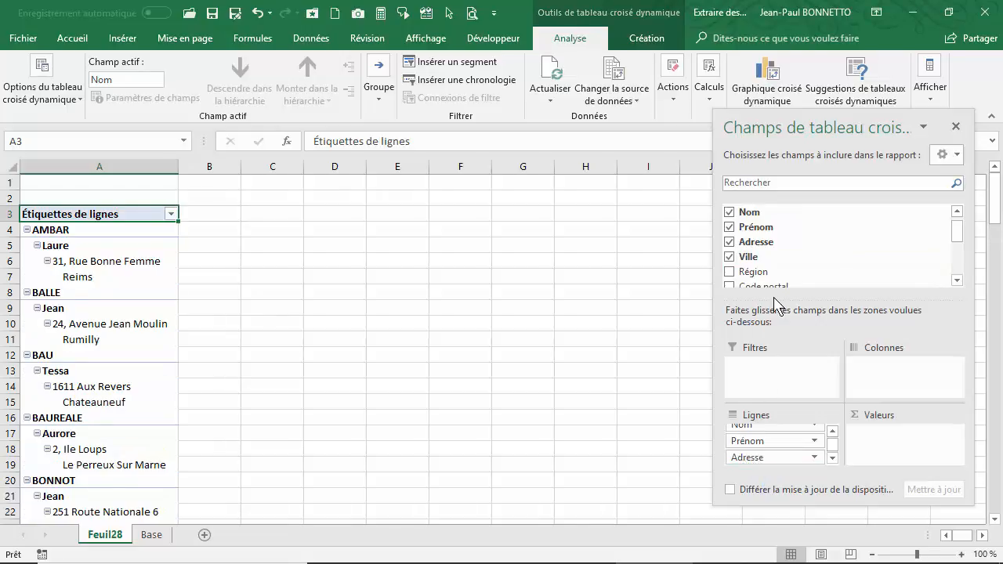
pyautogui.moveTo(958, 245); pyautogui.dragTo(958, 274)
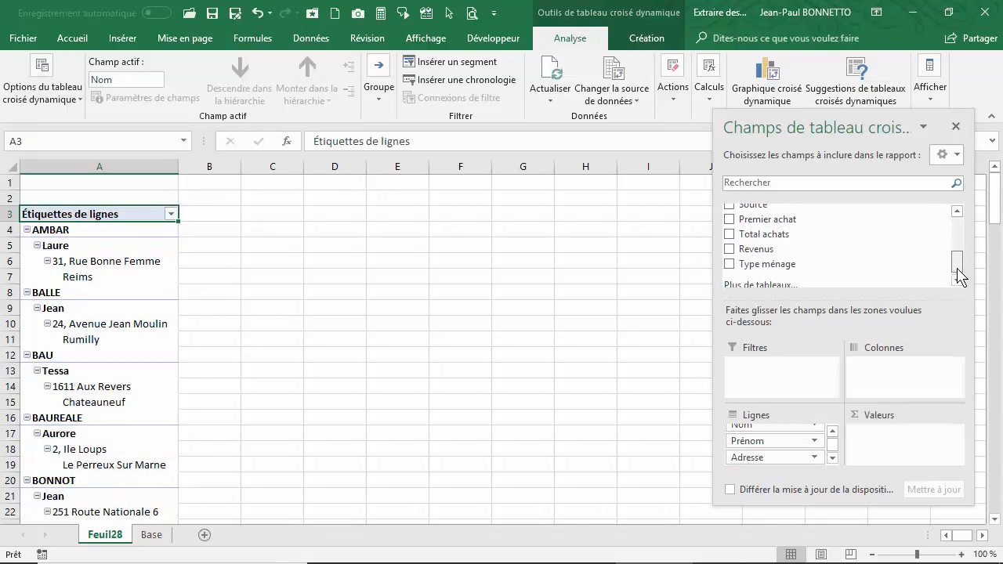
pyautogui.moveTo(754, 244); pyautogui.dragTo(764, 466)
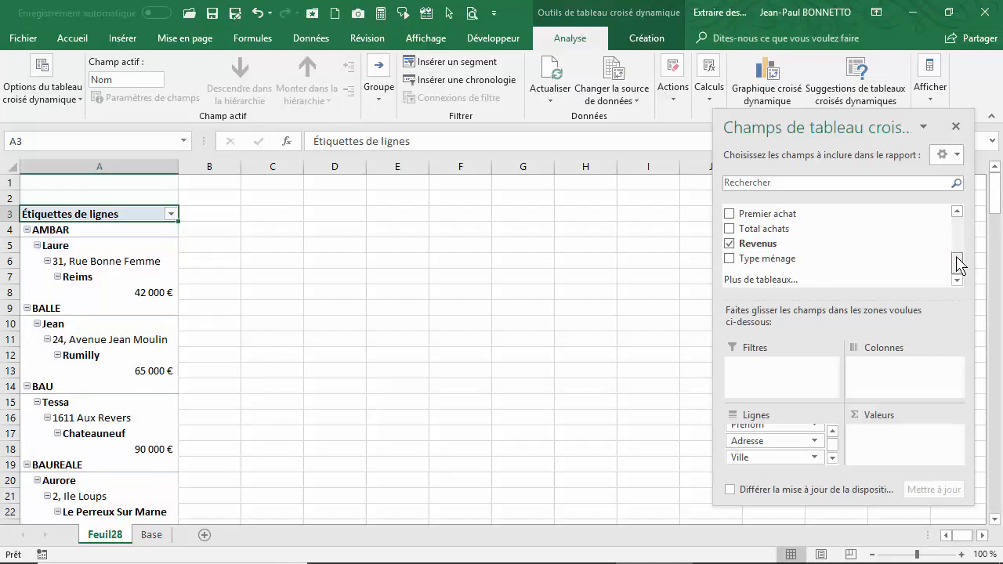
# Add Région as the report filter of the pivot table and close the field list
pyautogui.moveTo(957, 264); pyautogui.dragTo(958, 232)
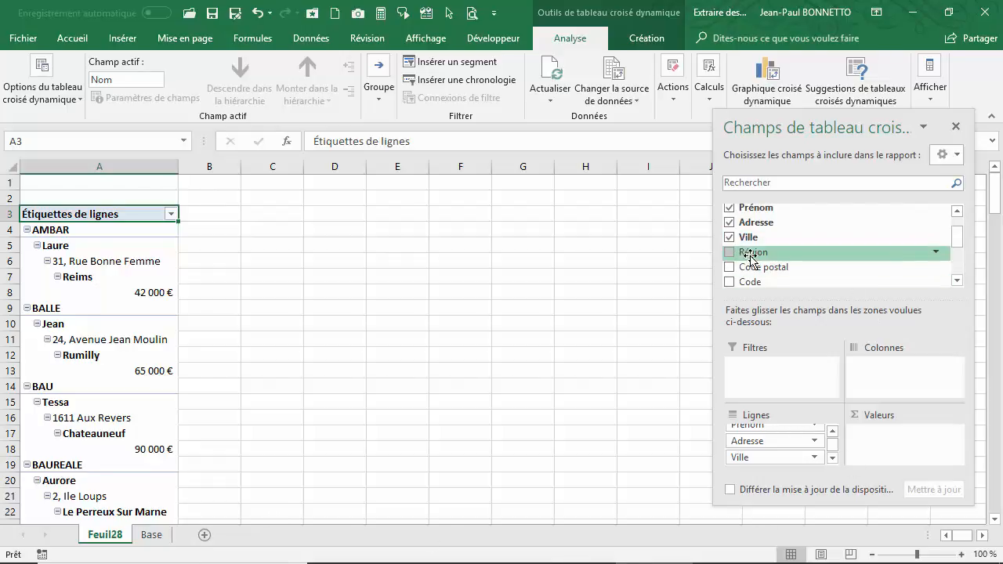
pyautogui.moveTo(755, 255); pyautogui.dragTo(752, 364)
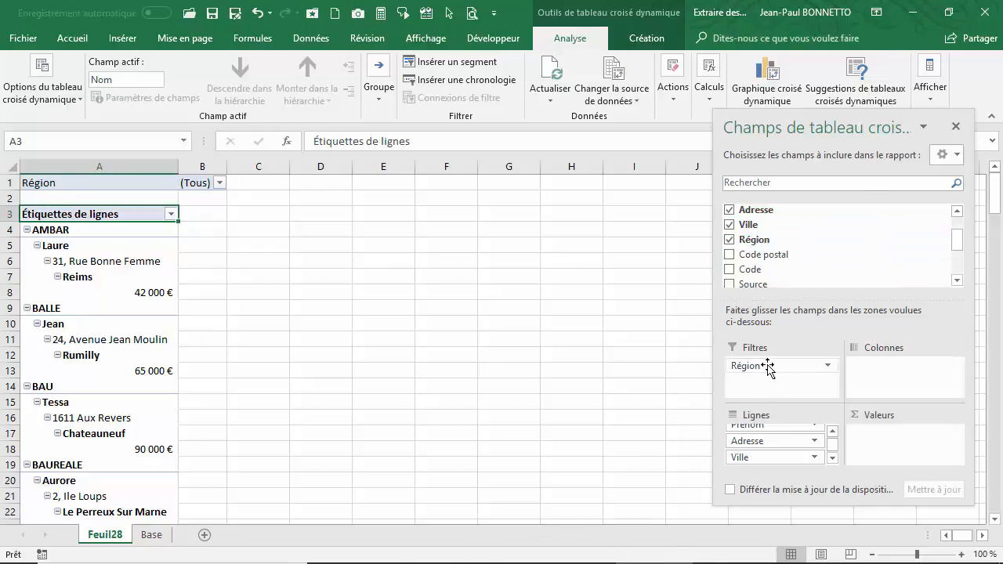
pyautogui.click(957, 126)
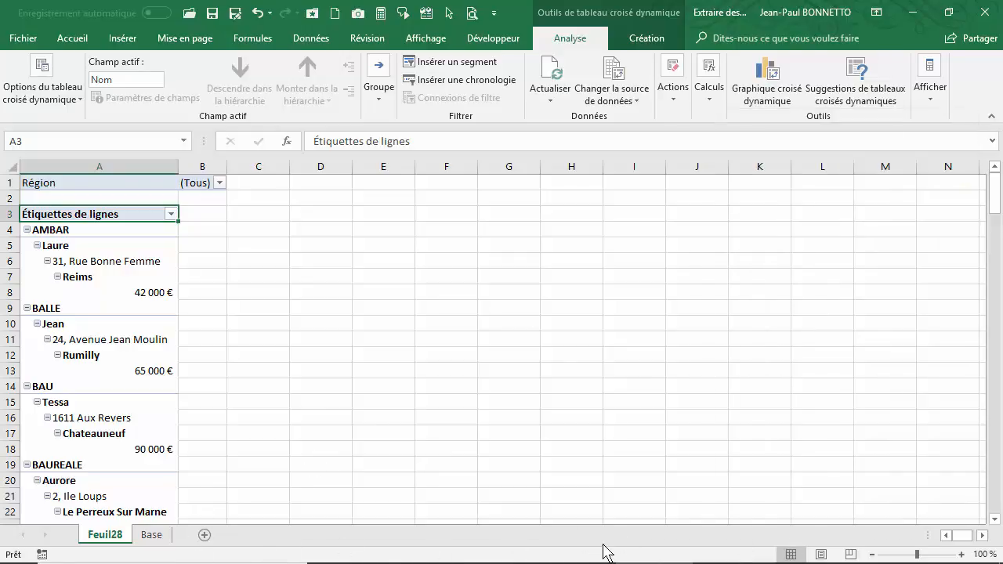
# Rename the pivot table's worksheet as TCD
pyautogui.doubleClick(105, 535)
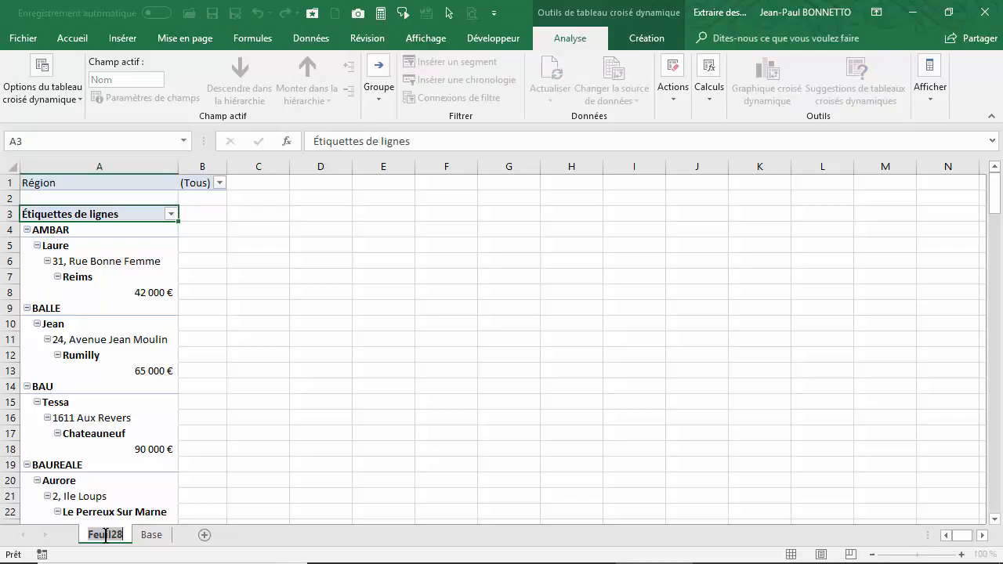
pyautogui.write('TCD')
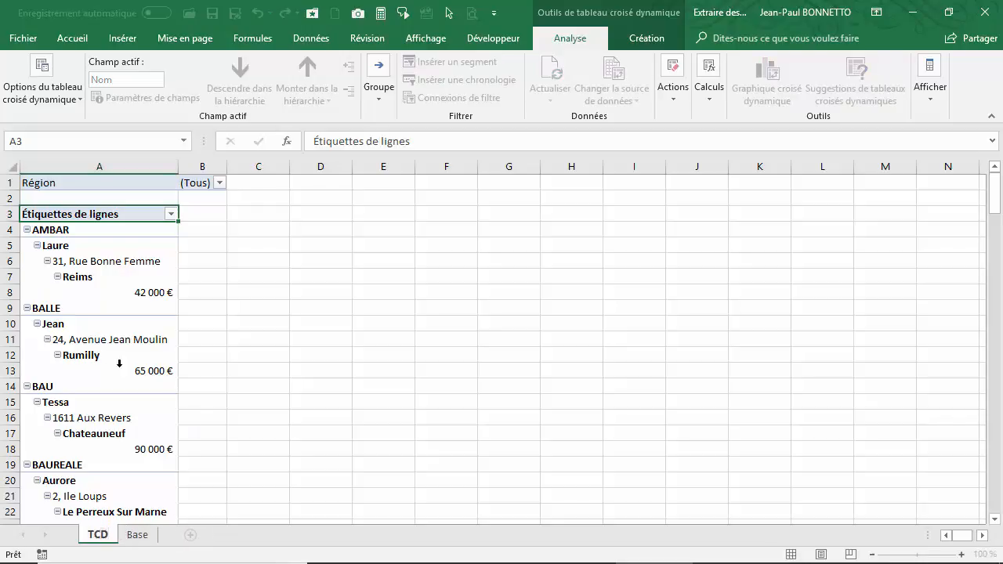
pyautogui.click(78, 339)
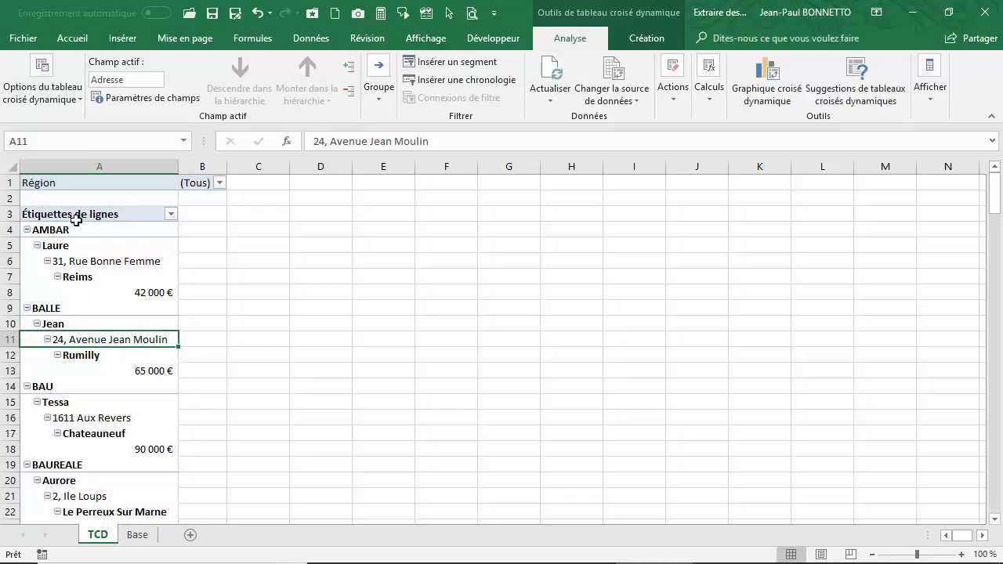
# Show the pivot table in tabular form and turn off all its subtotals
pyautogui.click(92, 253)
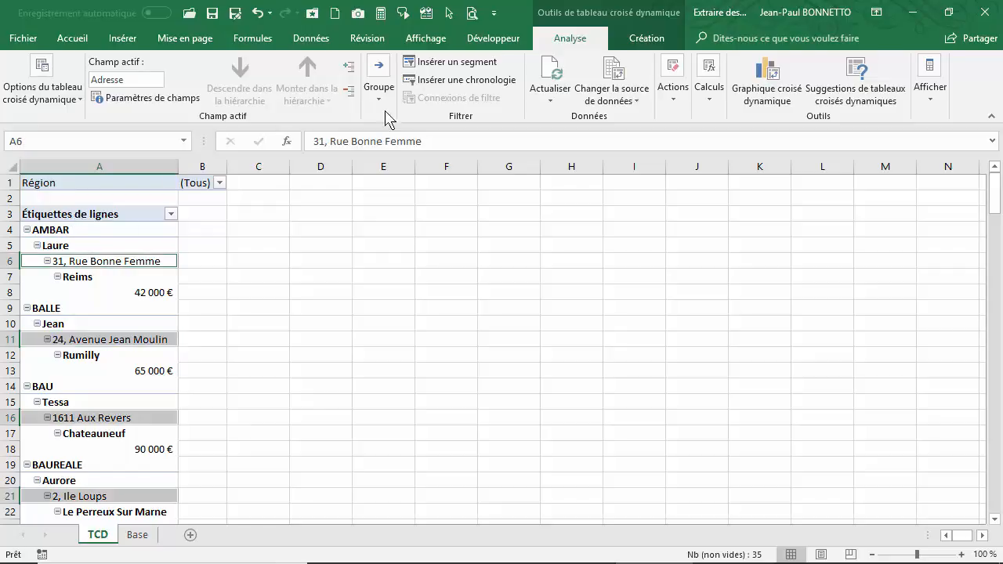
pyautogui.click(646, 38)
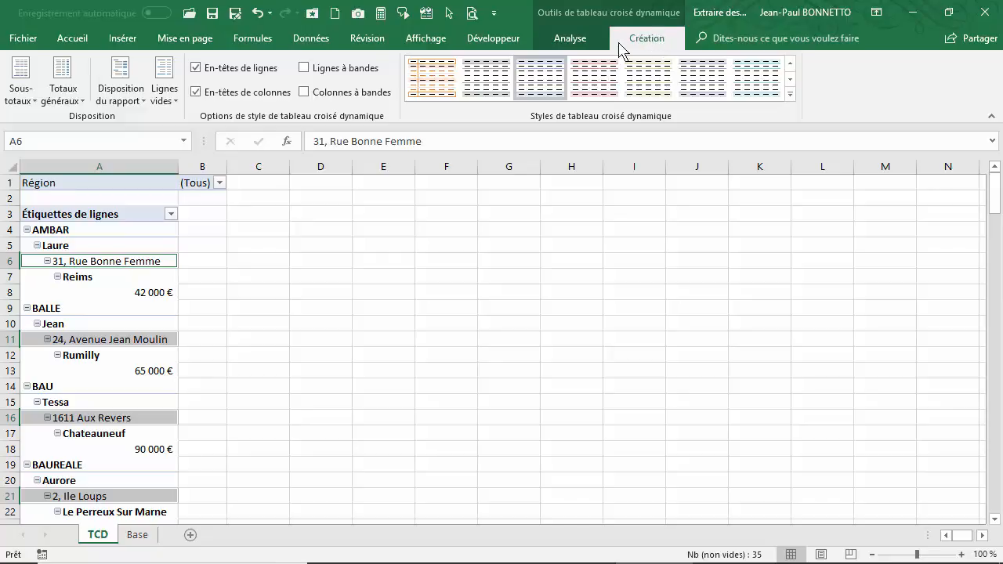
pyautogui.click(125, 92)
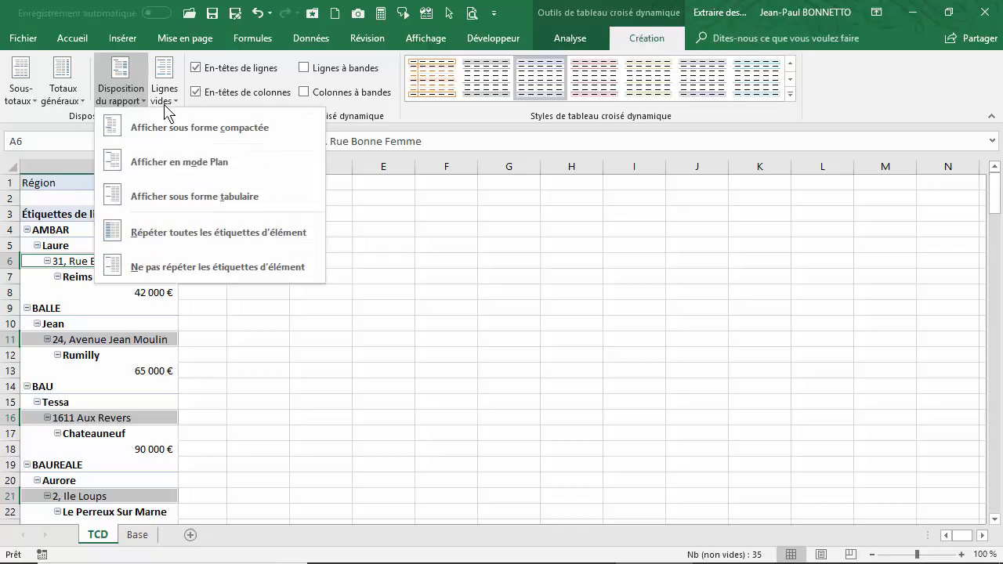
pyautogui.click(195, 196)
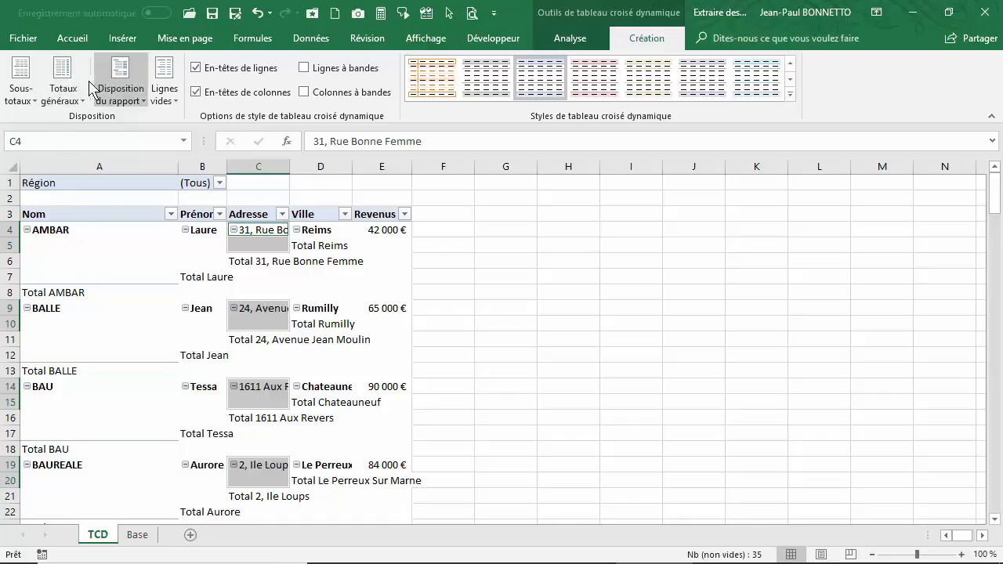
pyautogui.click(22, 95)
pyautogui.click(74, 129)
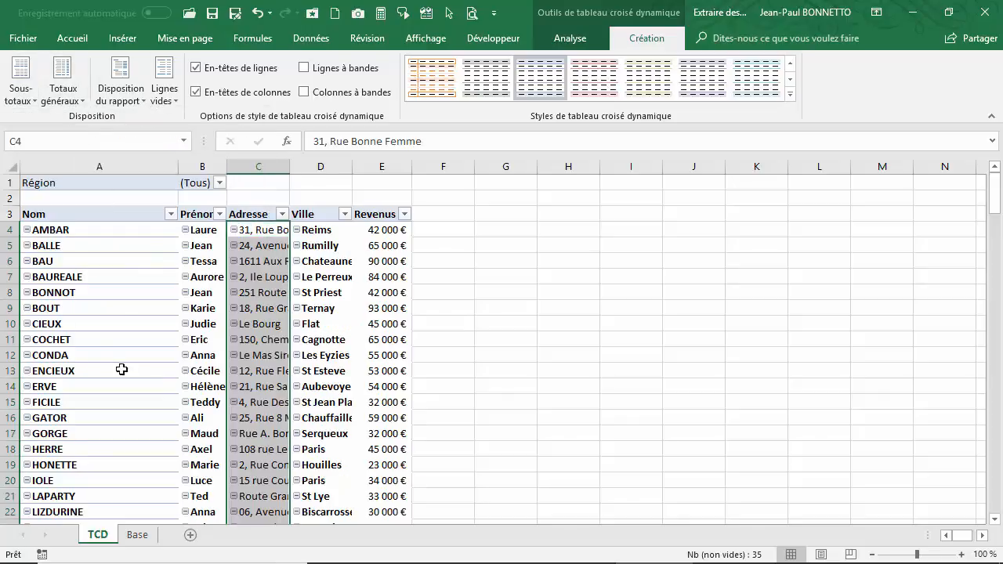
# Widen the Adresse, Revenus and Prénom columns of the pivot table so their contents fit
pyautogui.doubleClick(289, 167)
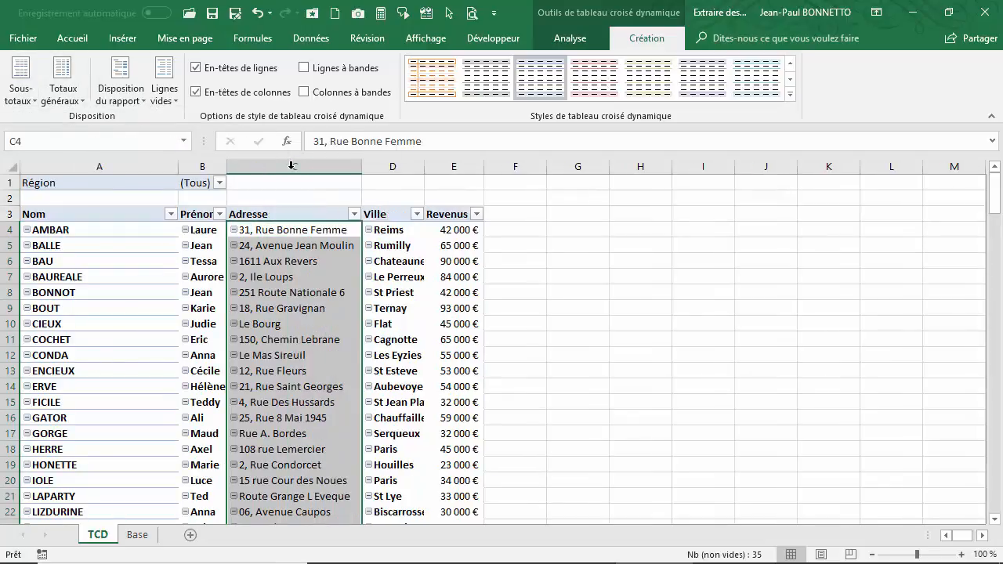
pyautogui.click(432, 161)
pyautogui.moveTo(481, 166); pyautogui.dragTo(496, 166)
pyautogui.moveTo(359, 167); pyautogui.dragTo(395, 167)
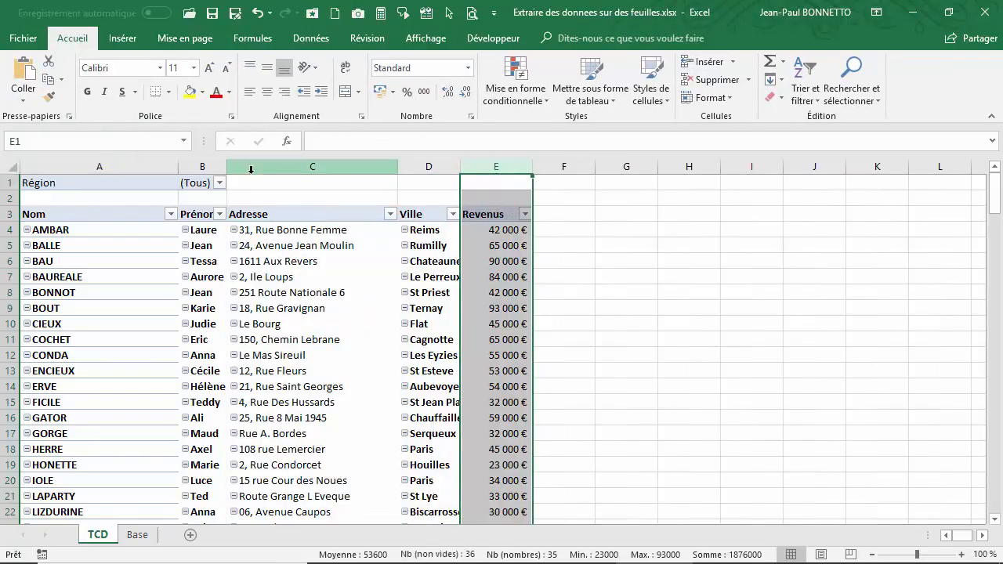
pyautogui.moveTo(227, 167); pyautogui.dragTo(263, 167)
# Turn off the pivot table's grand totals for both rows and columns
pyautogui.scroll(-14, 107, 291)
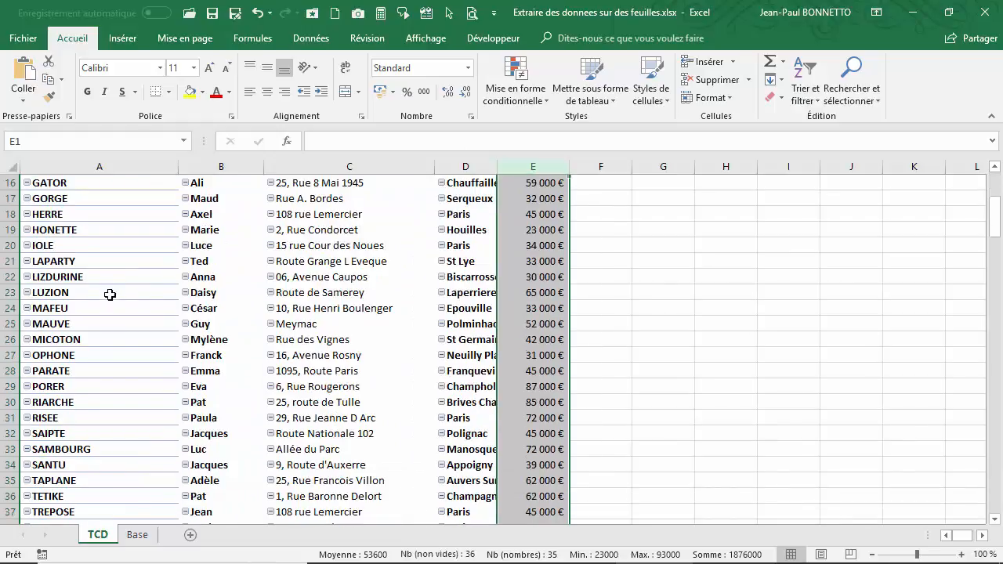
pyautogui.scroll(7, 107, 283)
pyautogui.scroll(5, 106, 282)
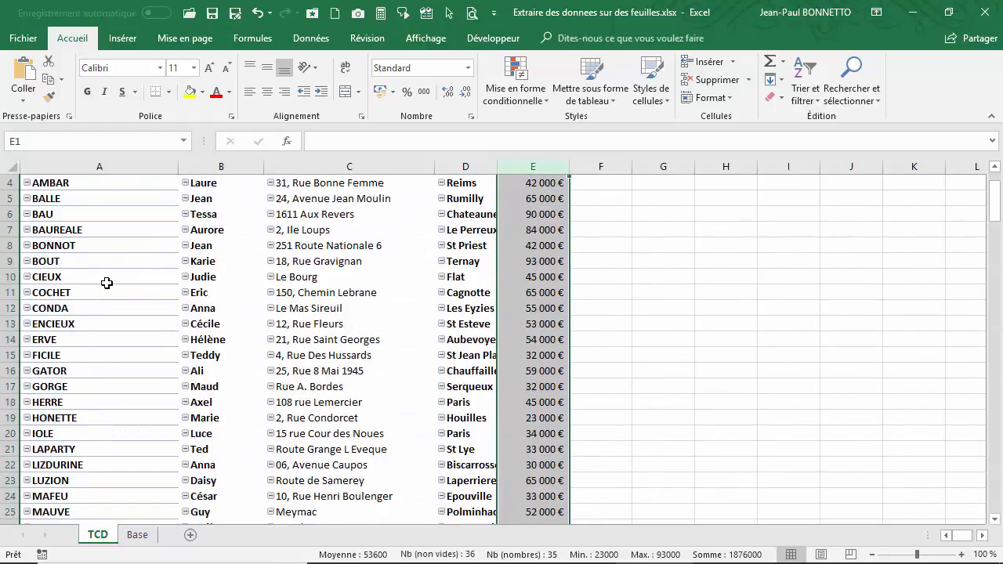
pyautogui.scroll(-7, 110, 287)
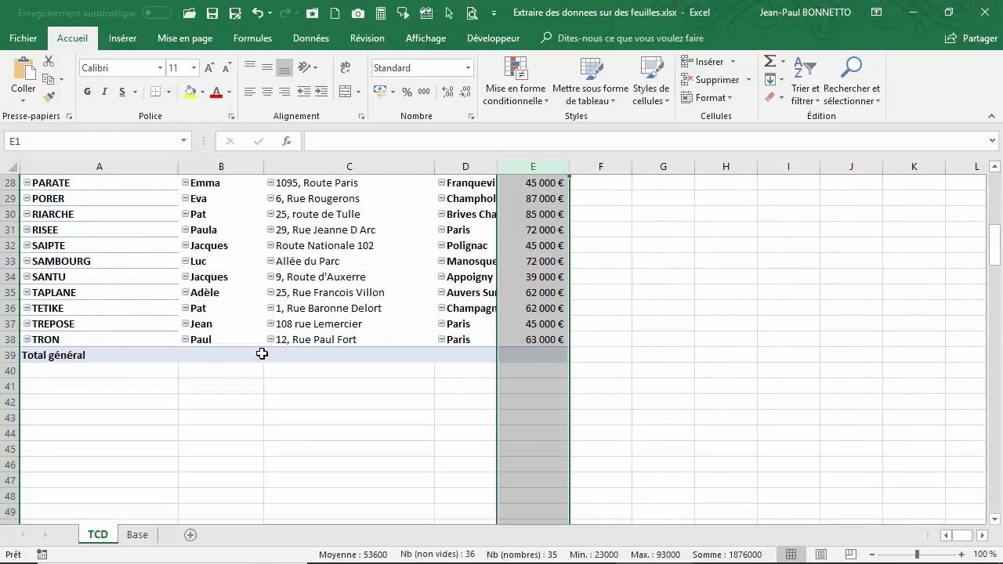
pyautogui.click(205, 229)
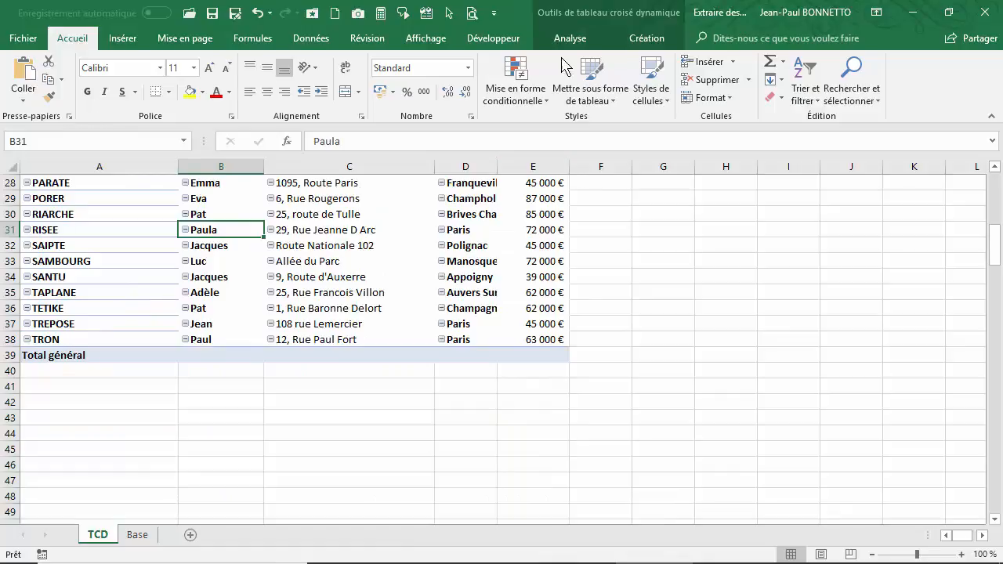
pyautogui.click(647, 37)
pyautogui.click(64, 86)
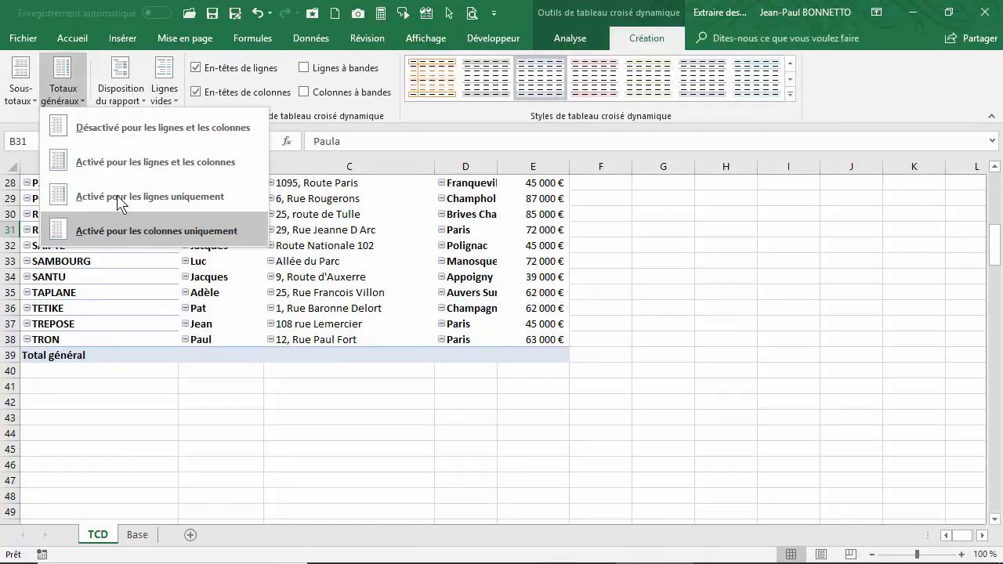
pyautogui.click(67, 127)
pyautogui.scroll(3, 303, 282)
pyautogui.scroll(6, 303, 282)
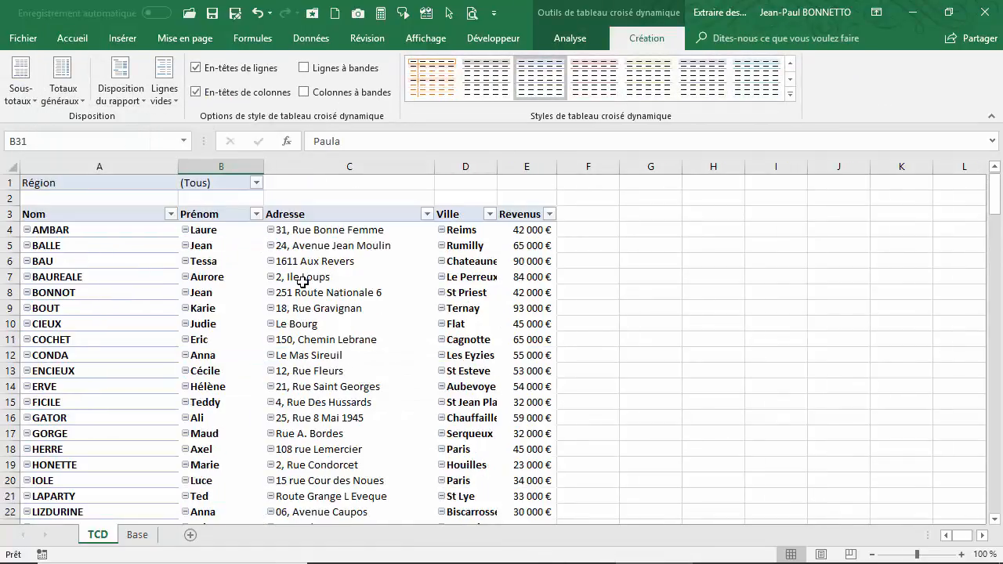
# Examine the full list of regions offered by the Région report filter, leaving the filter on (Tous)
pyautogui.click(256, 182)
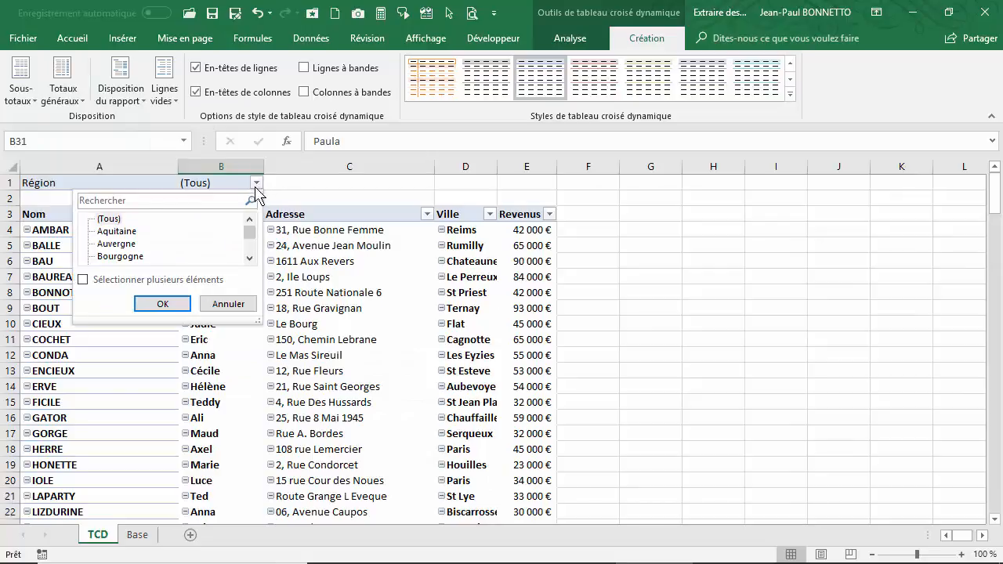
pyautogui.click(83, 278)
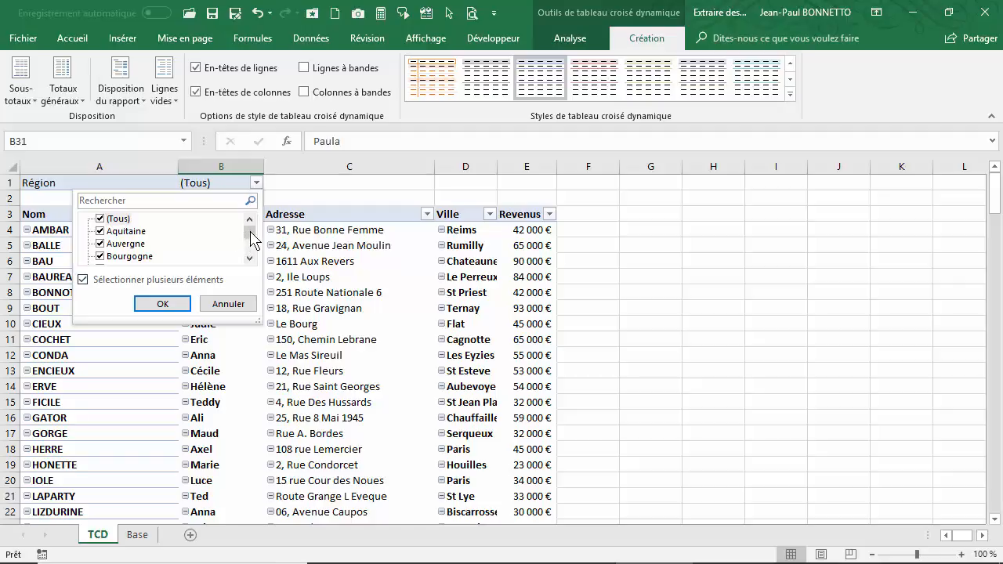
pyautogui.scroll(-3, 249, 235)
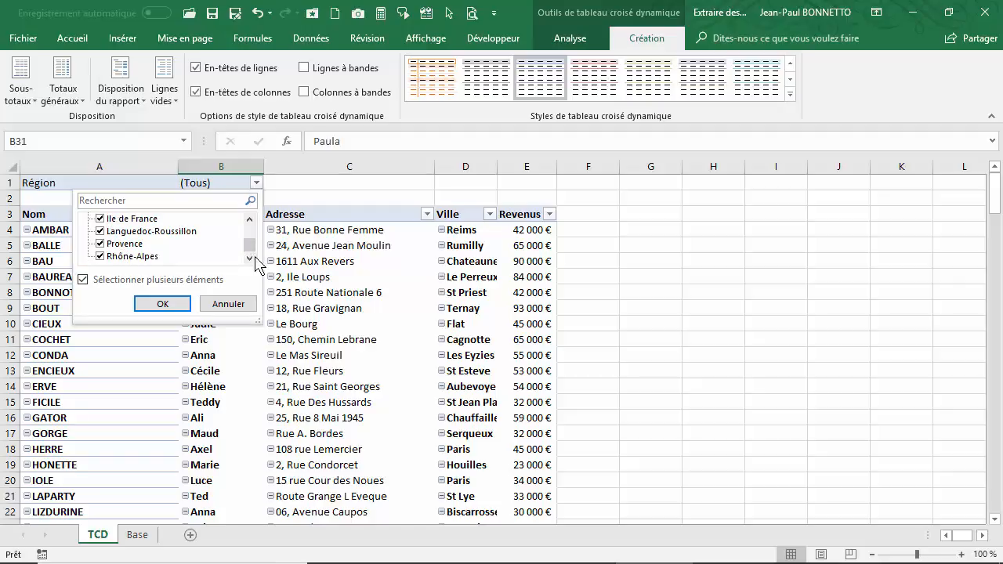
pyautogui.click(260, 325)
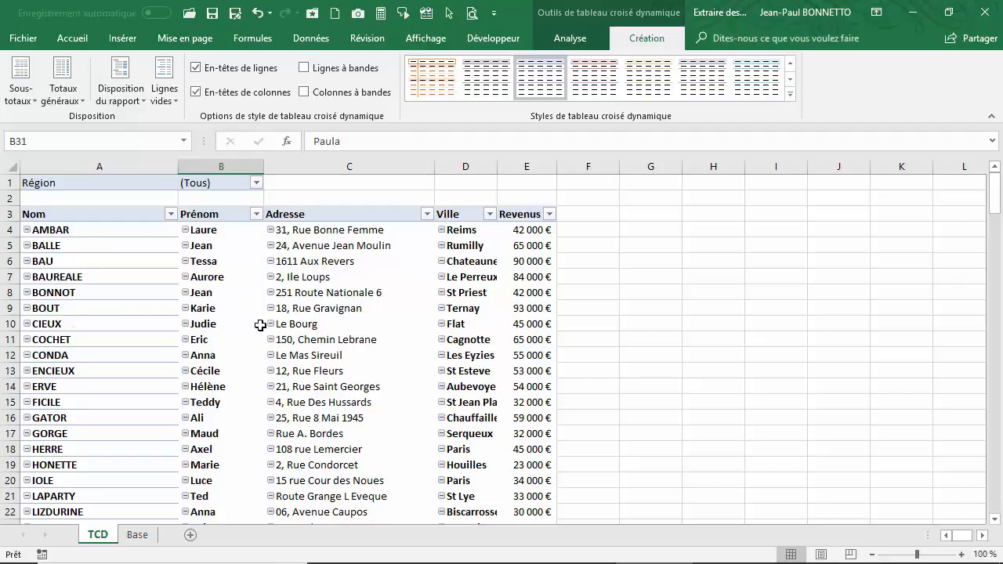
pyautogui.click(256, 182)
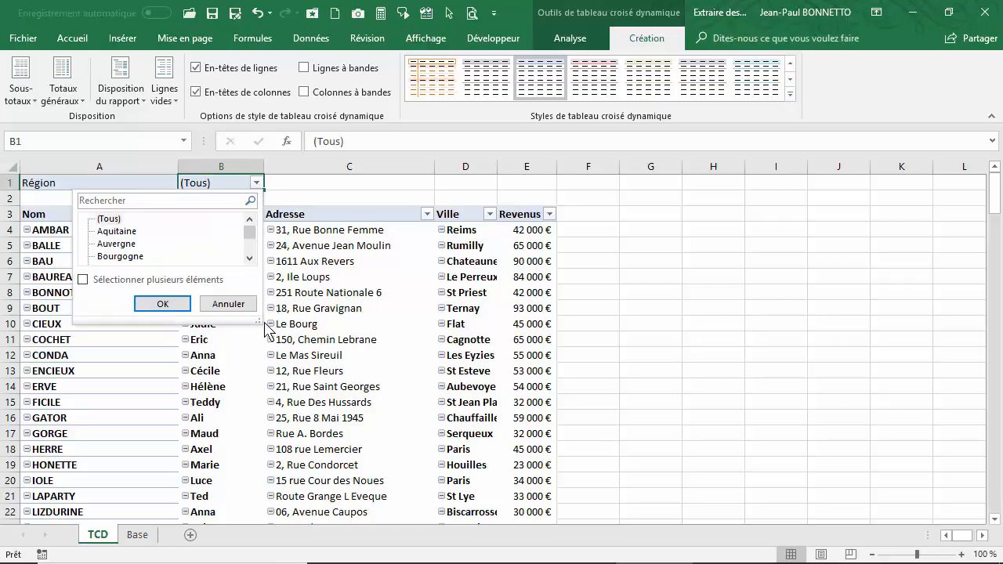
pyautogui.moveTo(258, 321); pyautogui.dragTo(384, 458)
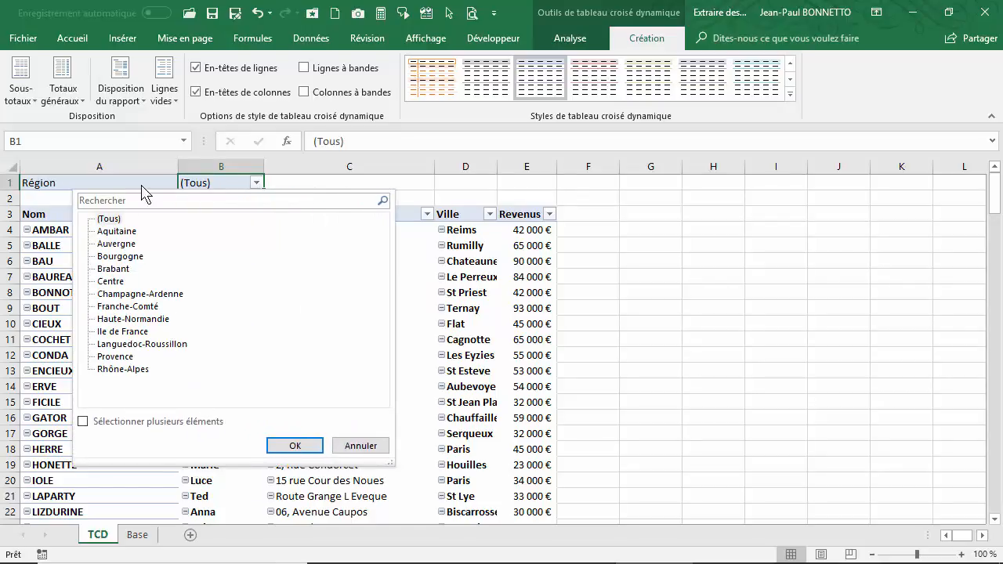
pyautogui.click(360, 445)
pyautogui.click(228, 298)
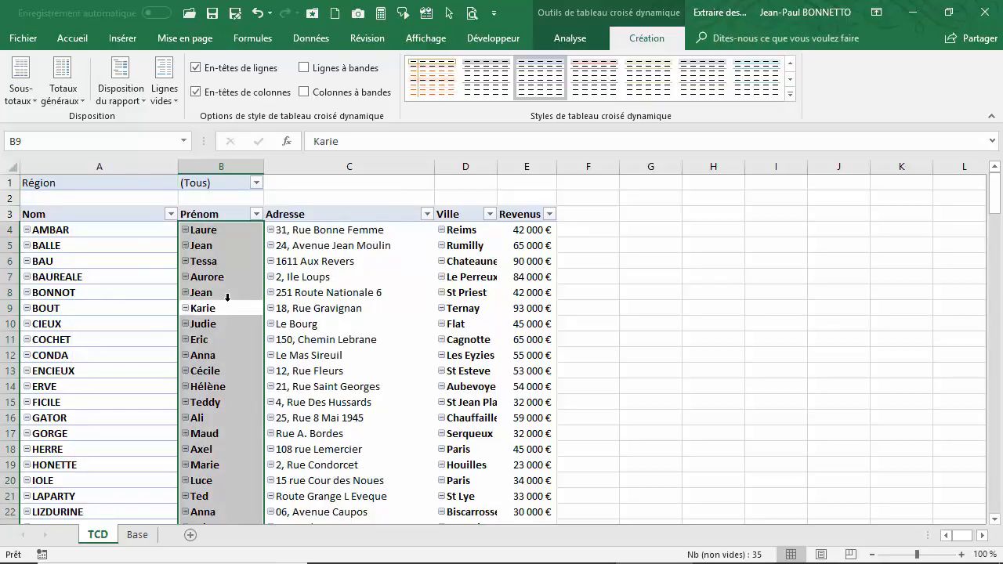
# Generate a separate sheet for each region by showing the pivot table's report filter pages for Région
pyautogui.click(304, 293)
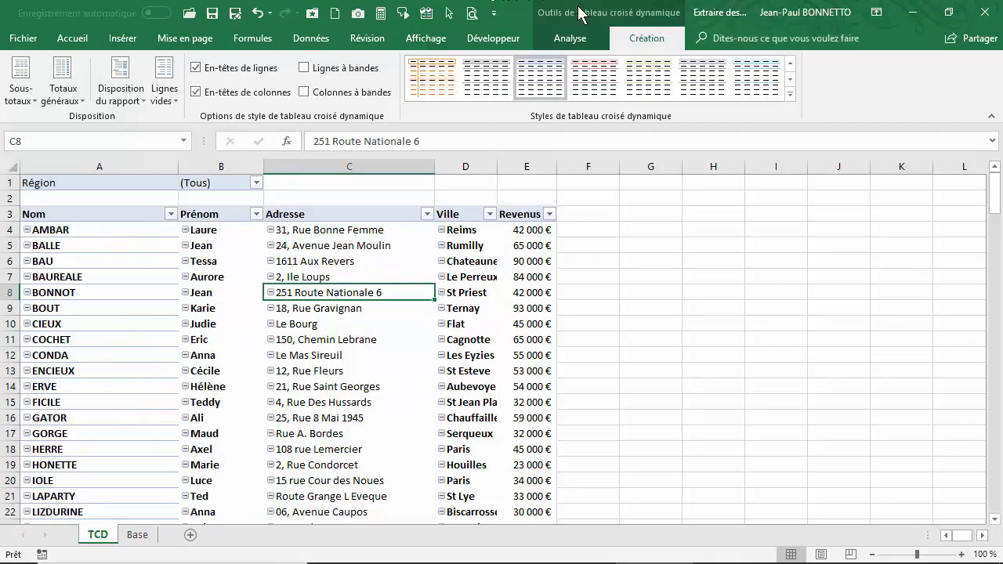
pyautogui.click(580, 39)
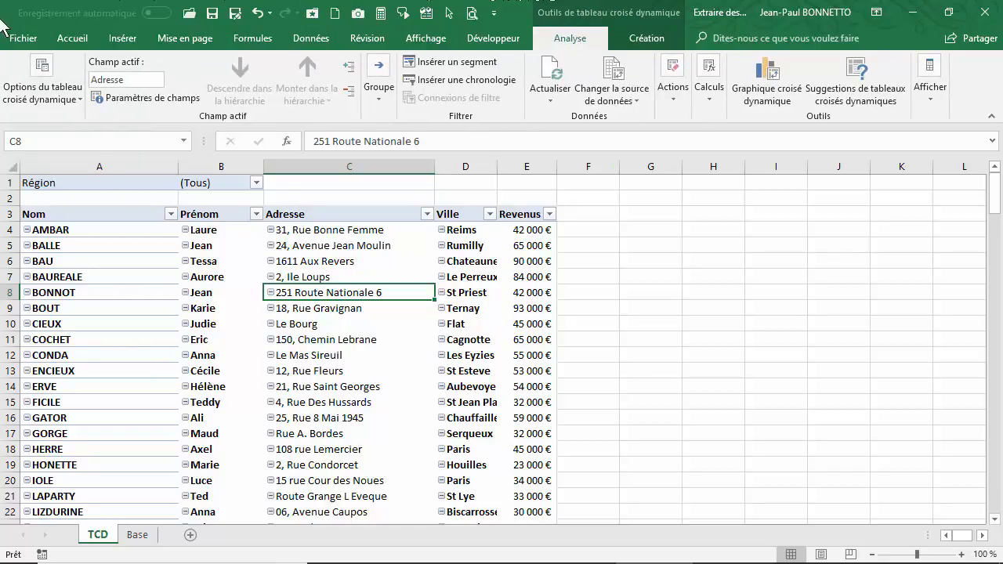
pyautogui.click(36, 97)
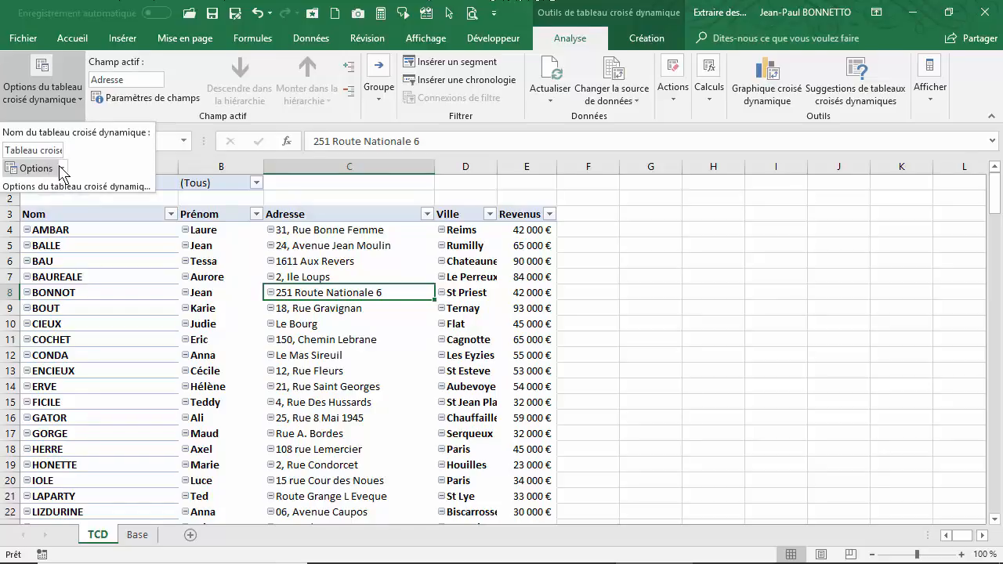
pyautogui.click(63, 168)
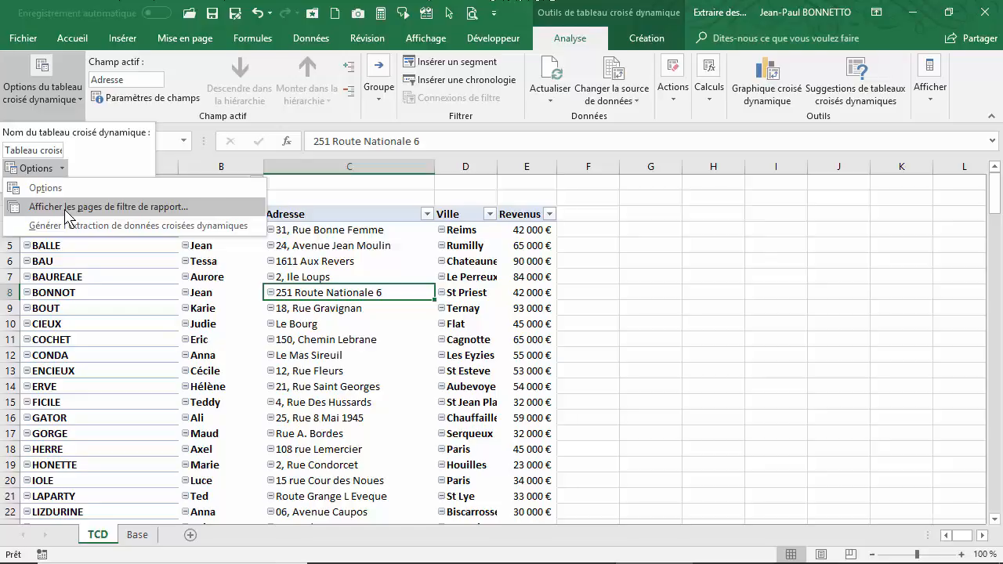
pyautogui.click(68, 208)
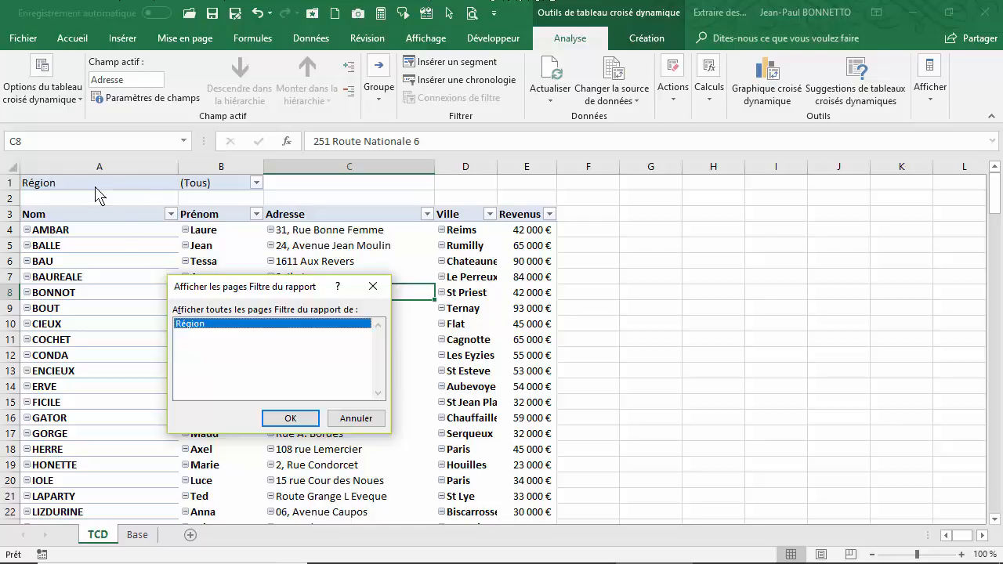
pyautogui.click(289, 417)
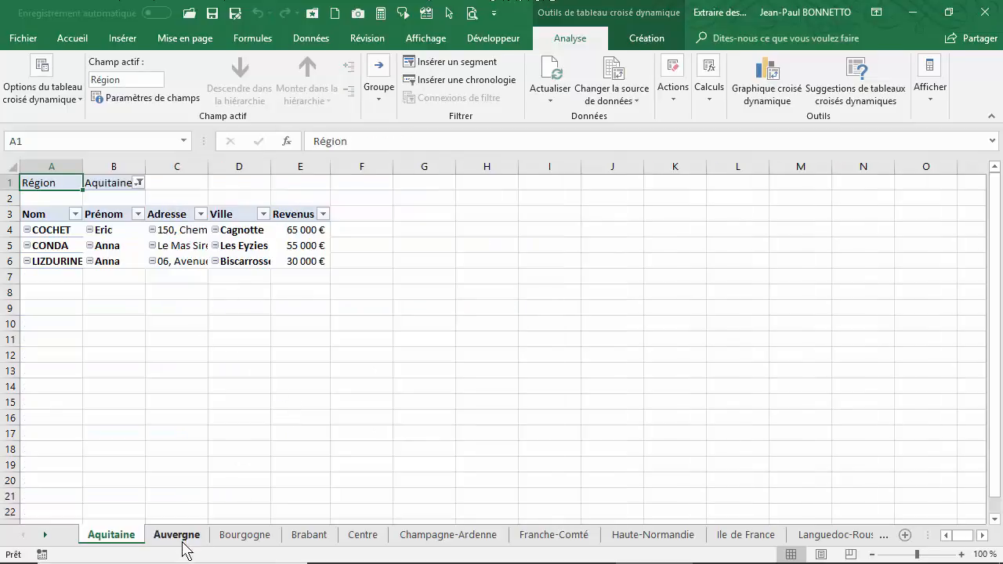
# Look through the generated region sheets from Auvergne to Rhône-Alpes to check the customers extracted on each
pyautogui.click(178, 539)
pyautogui.click(252, 539)
pyautogui.click(307, 539)
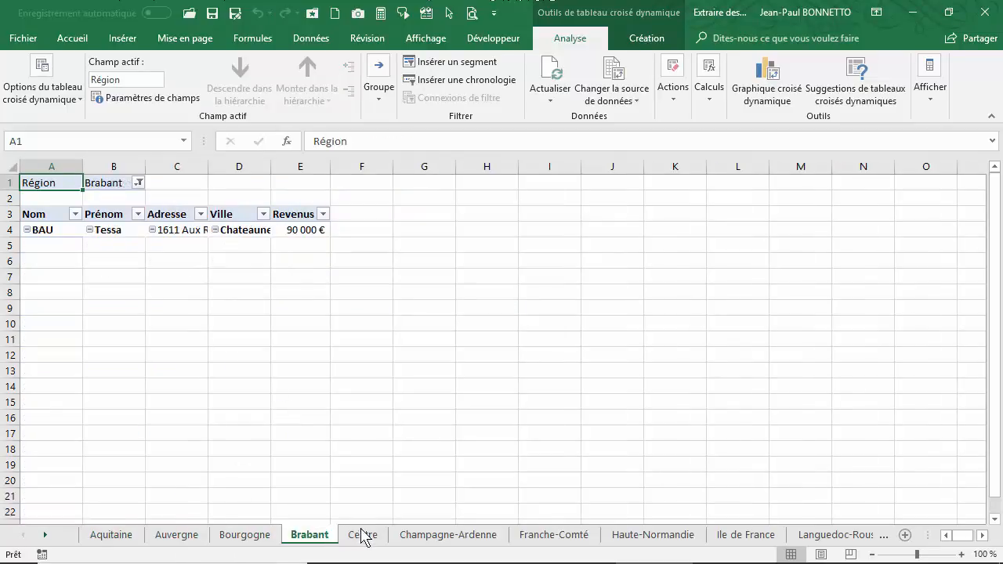
pyautogui.click(363, 539)
pyautogui.click(423, 539)
pyautogui.click(556, 539)
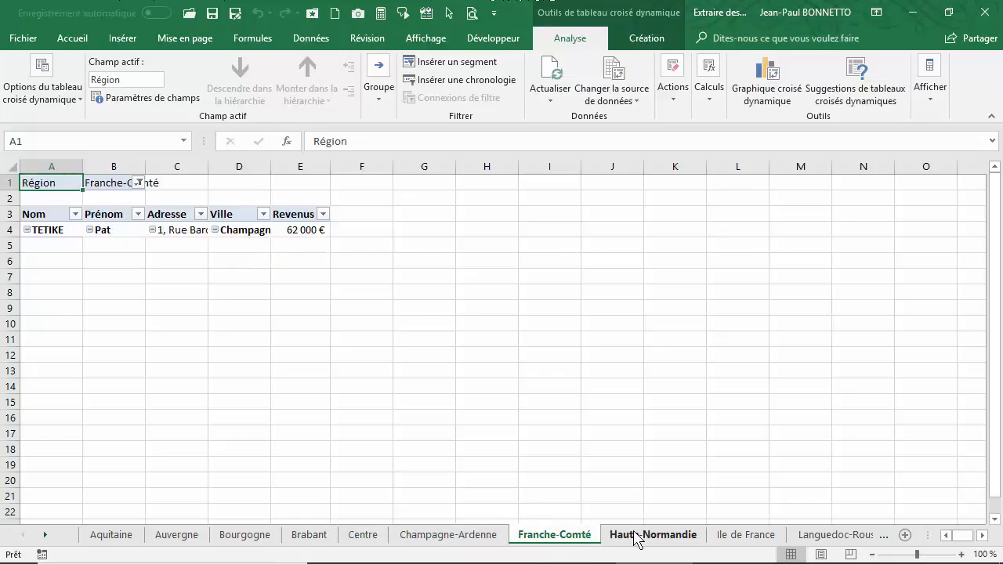
pyautogui.click(635, 538)
pyautogui.click(721, 539)
pyautogui.click(821, 539)
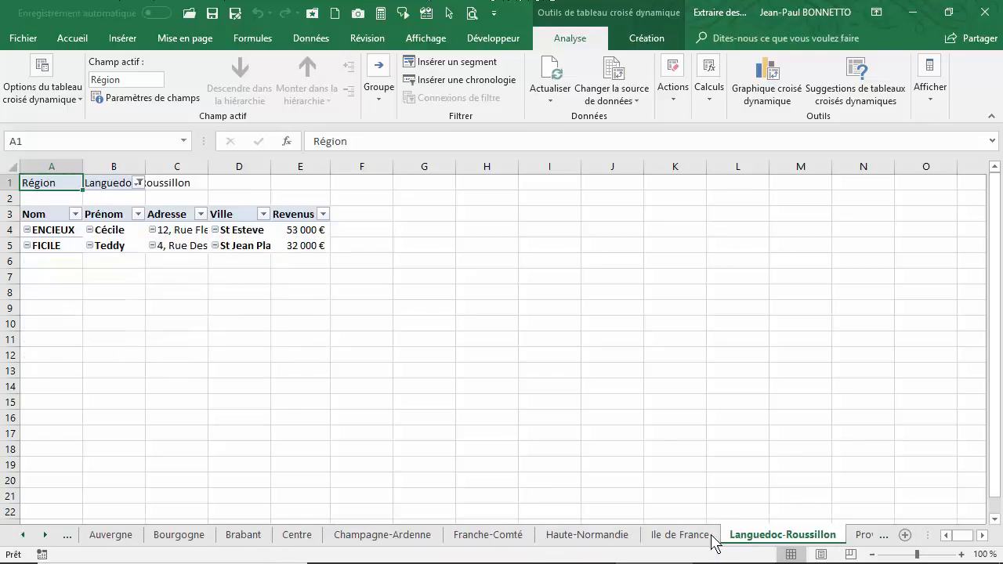
pyautogui.click(693, 539)
pyautogui.click(580, 539)
pyautogui.click(484, 539)
pyautogui.click(382, 539)
pyautogui.click(243, 539)
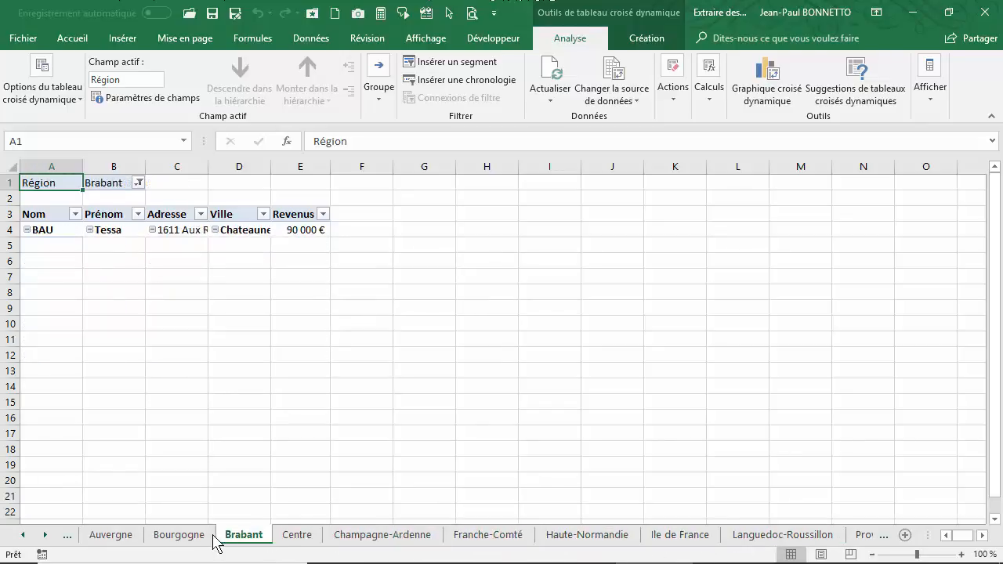
pyautogui.click(179, 539)
pyautogui.click(126, 539)
pyautogui.click(244, 538)
pyautogui.click(382, 539)
pyautogui.click(486, 539)
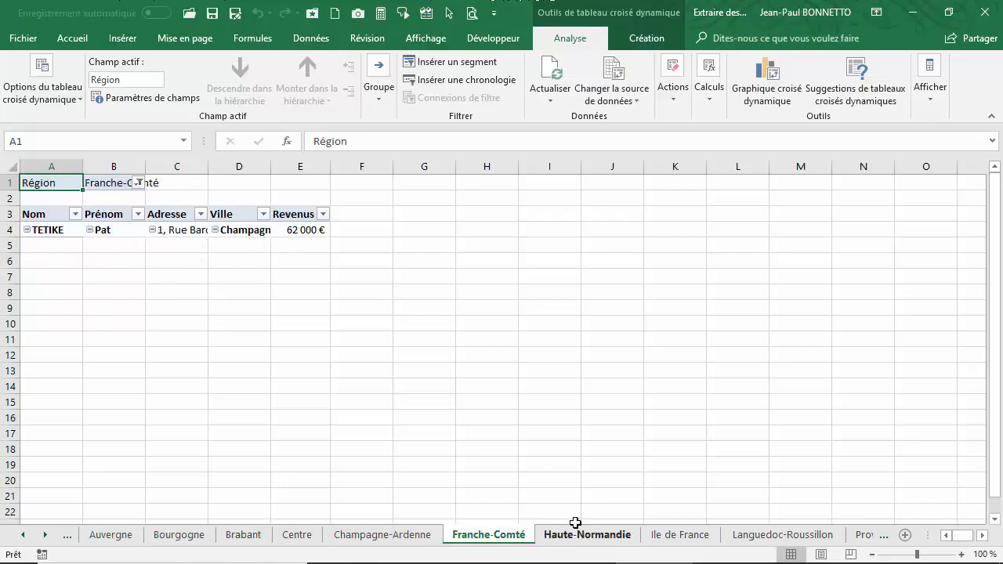
pyautogui.click(584, 538)
pyautogui.click(647, 539)
pyautogui.click(781, 539)
pyautogui.click(862, 539)
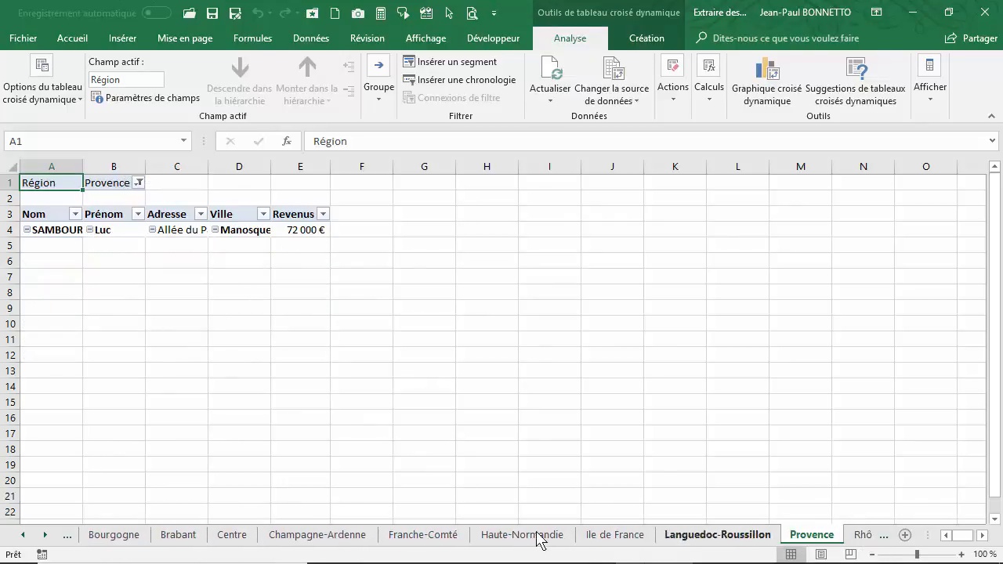
pyautogui.click(861, 539)
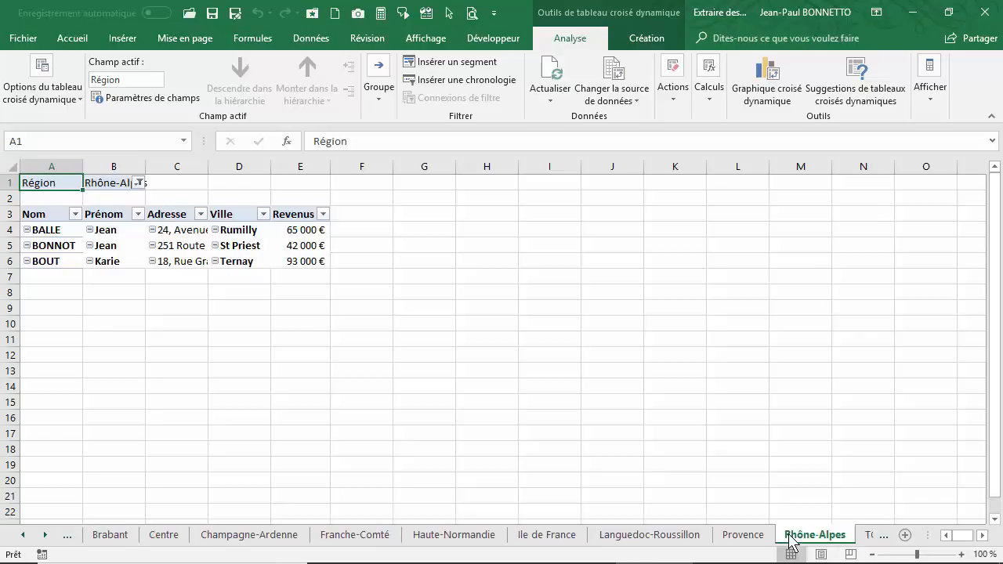
pyautogui.click(558, 539)
pyautogui.click(450, 539)
pyautogui.click(222, 539)
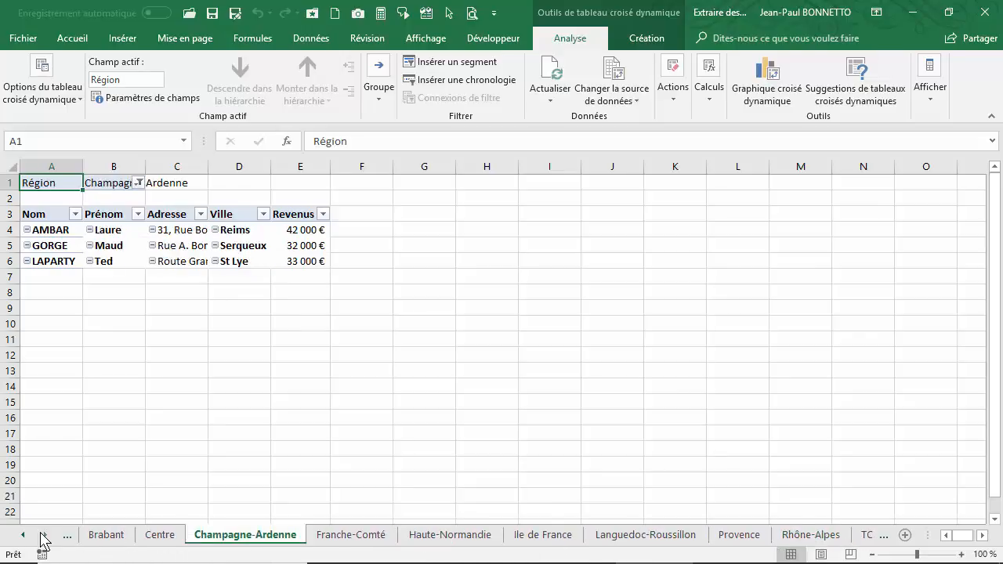
# Return to the TCD sheet and review the pivot table's command for showing report filter pages without running it
pyautogui.click(45, 534)
pyautogui.click(45, 534)
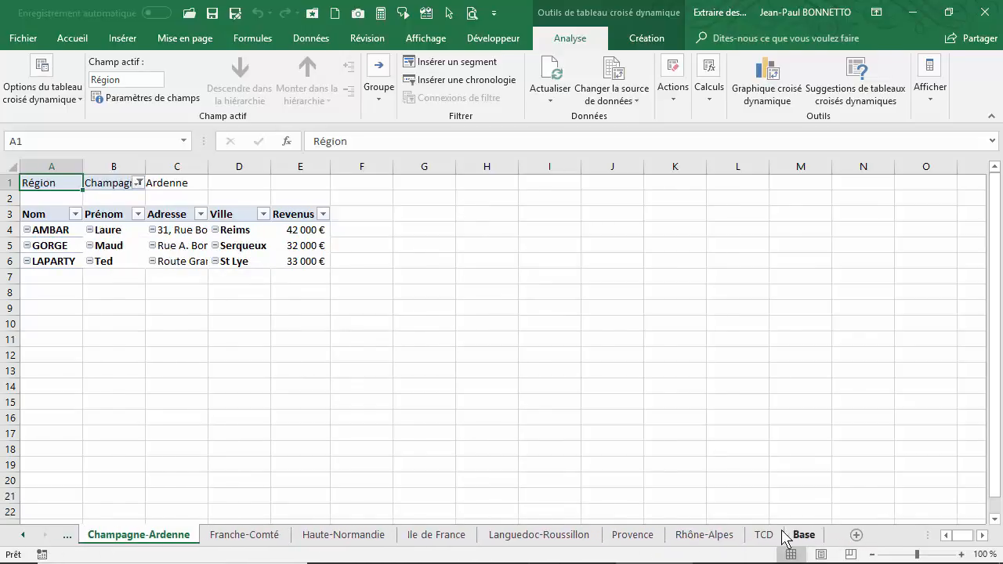
pyautogui.click(764, 534)
pyautogui.click(207, 184)
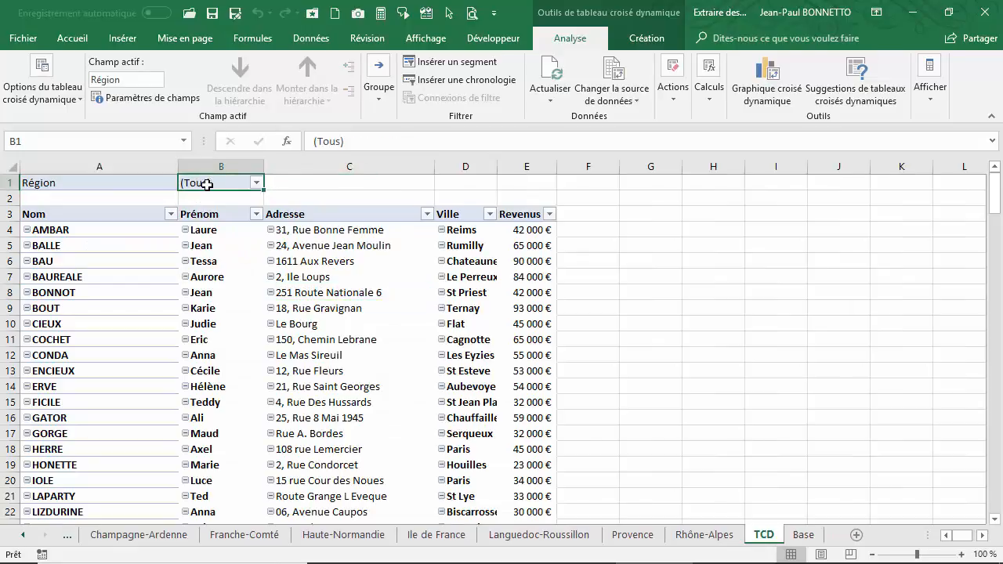
pyautogui.click(67, 100)
pyautogui.click(61, 170)
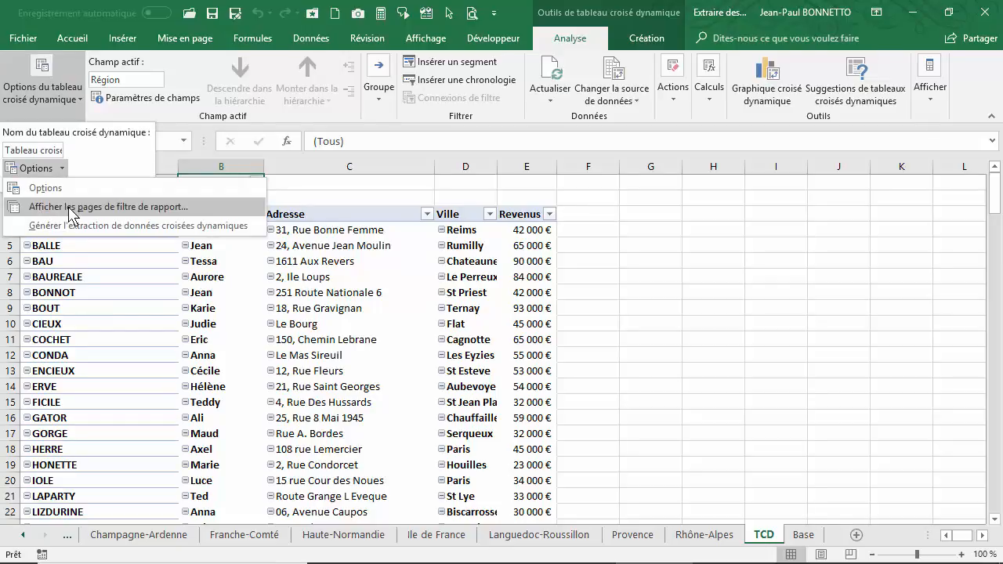
pyautogui.click(267, 533)
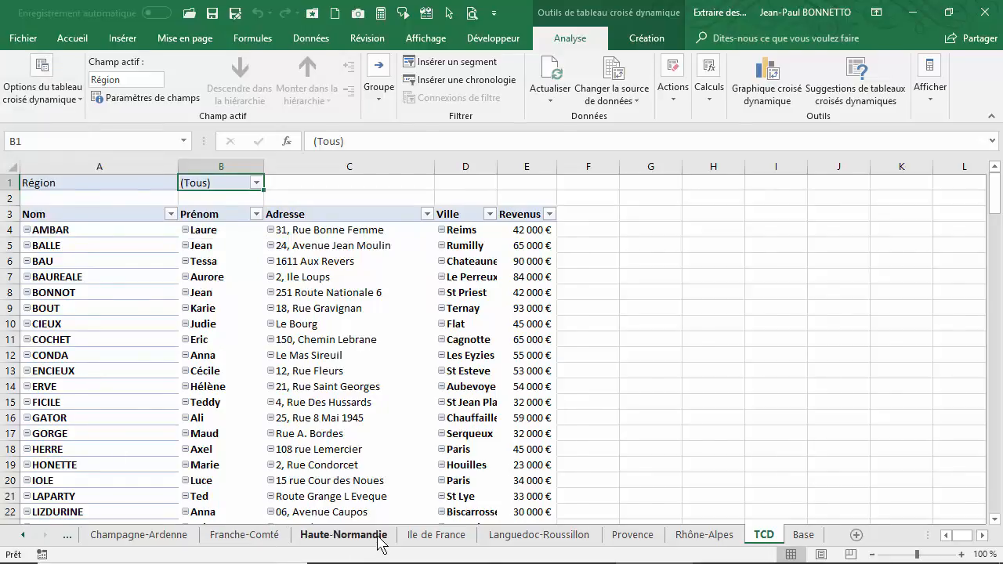
# Check several region sheets again, including Haute-Normandie and Franche-Comté, ending on an address in the Champagne-Ardenne sheet
pyautogui.click(378, 539)
pyautogui.click(127, 539)
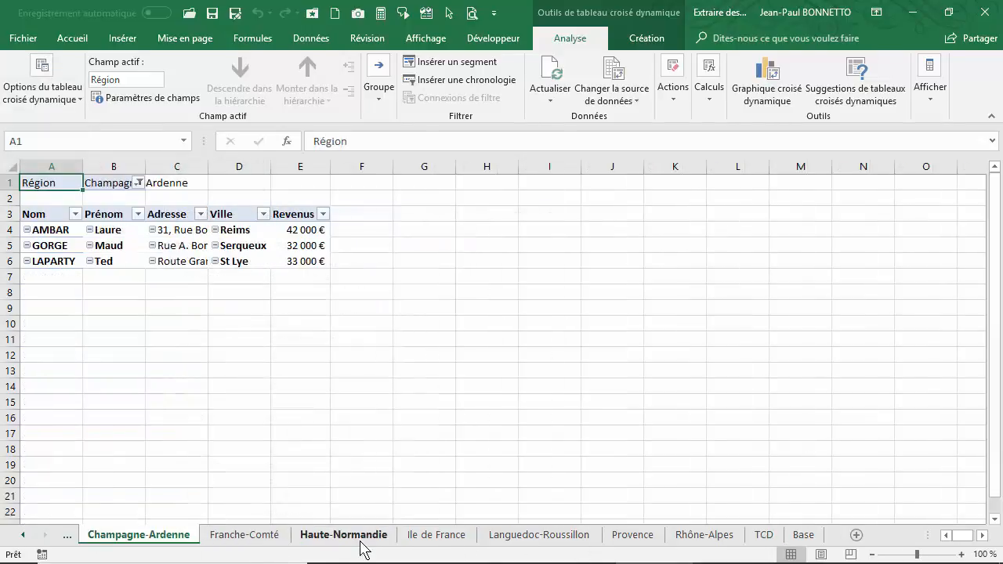
pyautogui.click(362, 540)
pyautogui.click(450, 540)
pyautogui.click(541, 539)
pyautogui.click(271, 540)
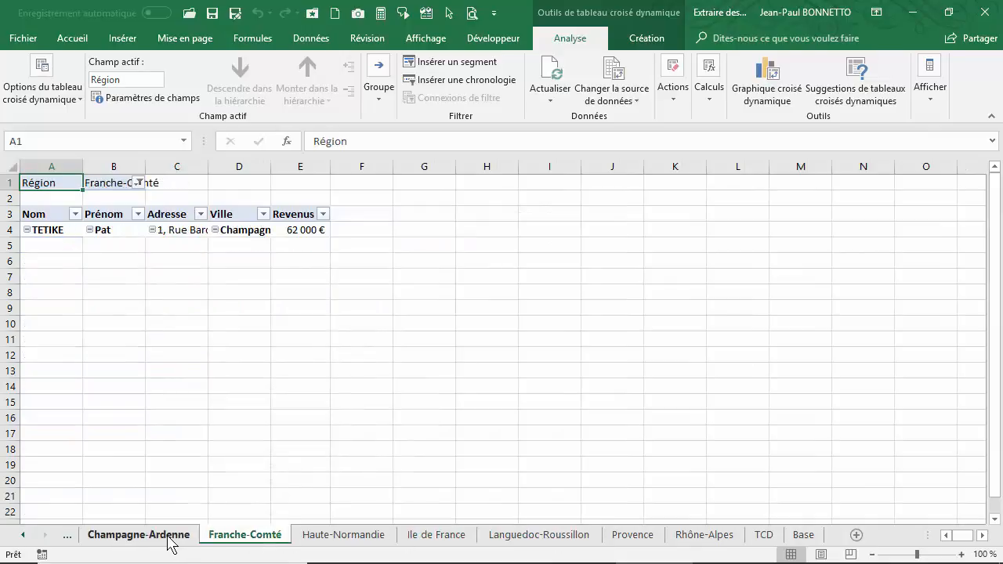
pyautogui.click(169, 541)
pyautogui.scroll(-3, 235, 307)
pyautogui.scroll(3, 224, 296)
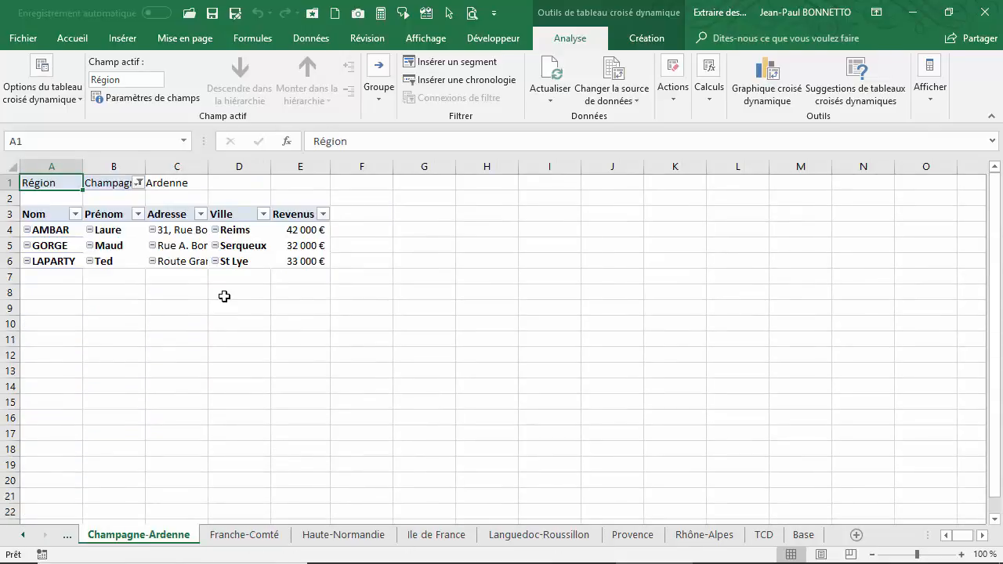
pyautogui.click(160, 264)
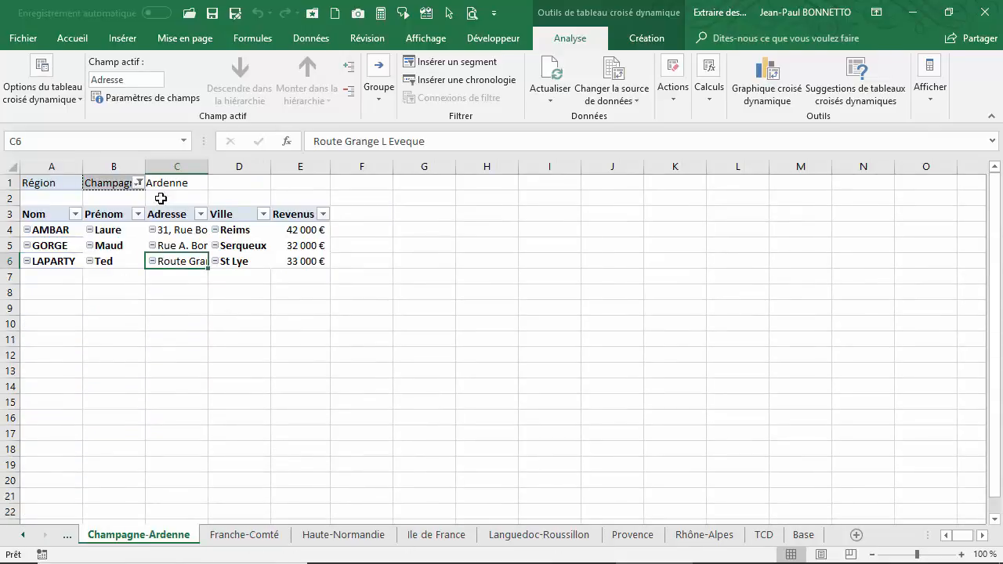
# Widen the Adresse column on the Champagne-Ardenne sheet to about 13.57
pyautogui.moveTo(208, 167); pyautogui.dragTo(224, 166)
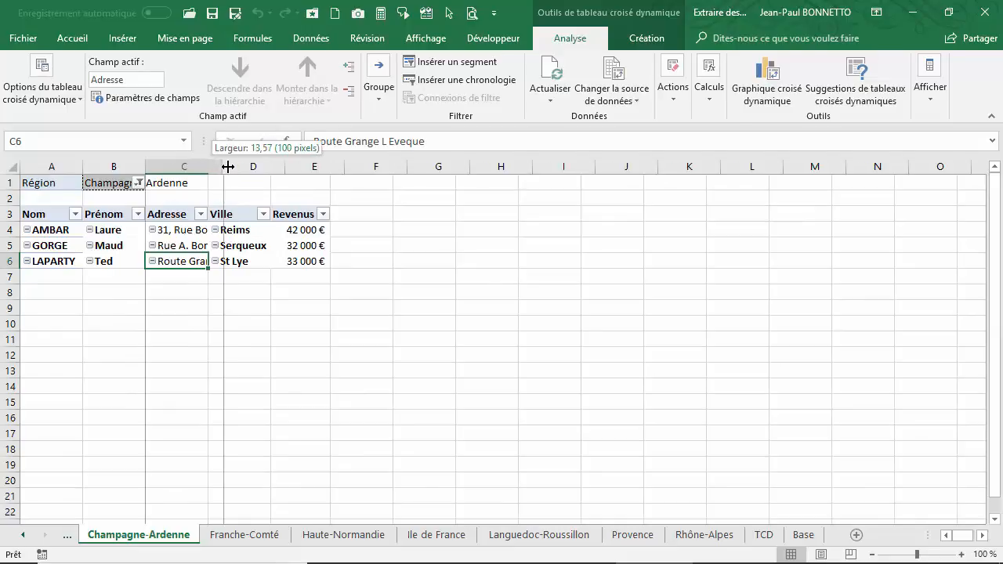
pyautogui.click(197, 235)
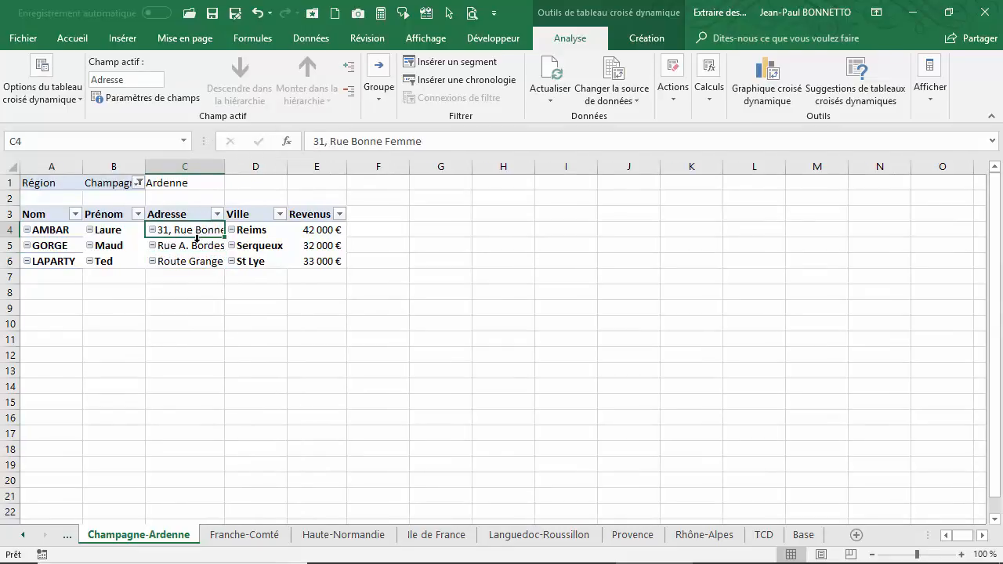
# Refresh the pivot table on the TCD sheet
pyautogui.click(763, 534)
pyautogui.rightClick(241, 343)
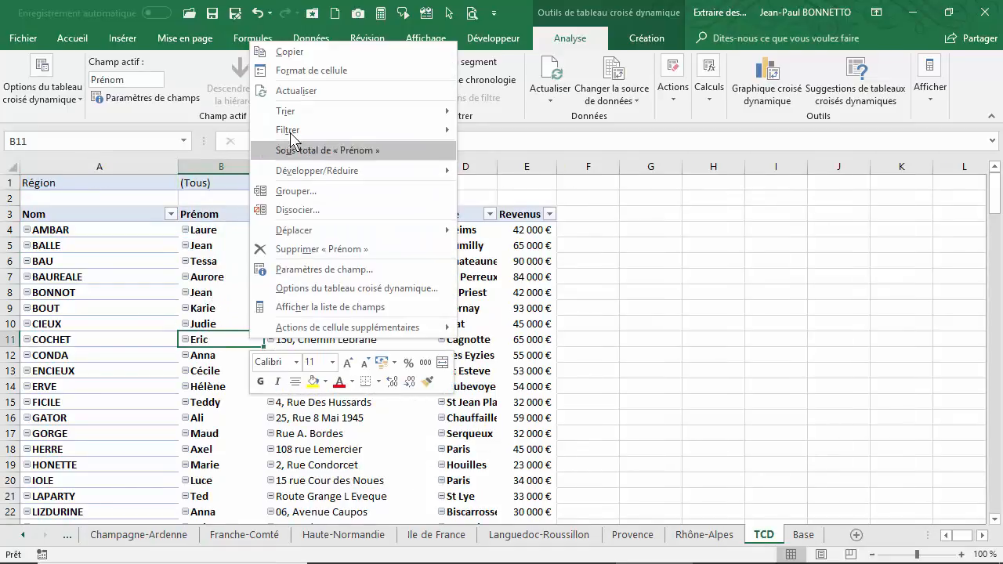
pyautogui.click(296, 91)
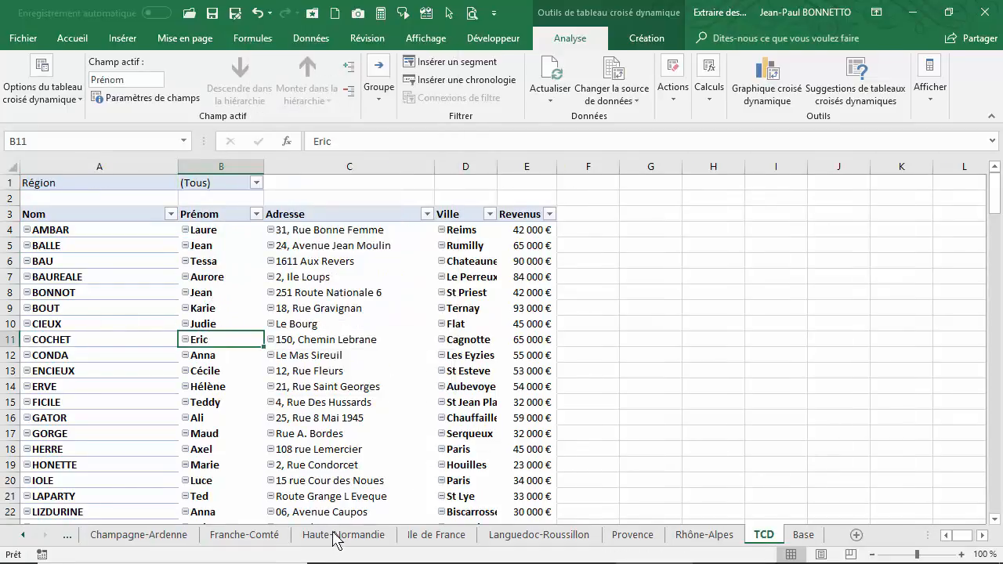
# Look through the region sheets, including Ile de France, Haute-Normandie, Brabant, Centre and Champagne-Ardenne, to check the customers listed on each
pyautogui.click(334, 537)
pyautogui.click(445, 539)
pyautogui.click(29, 277)
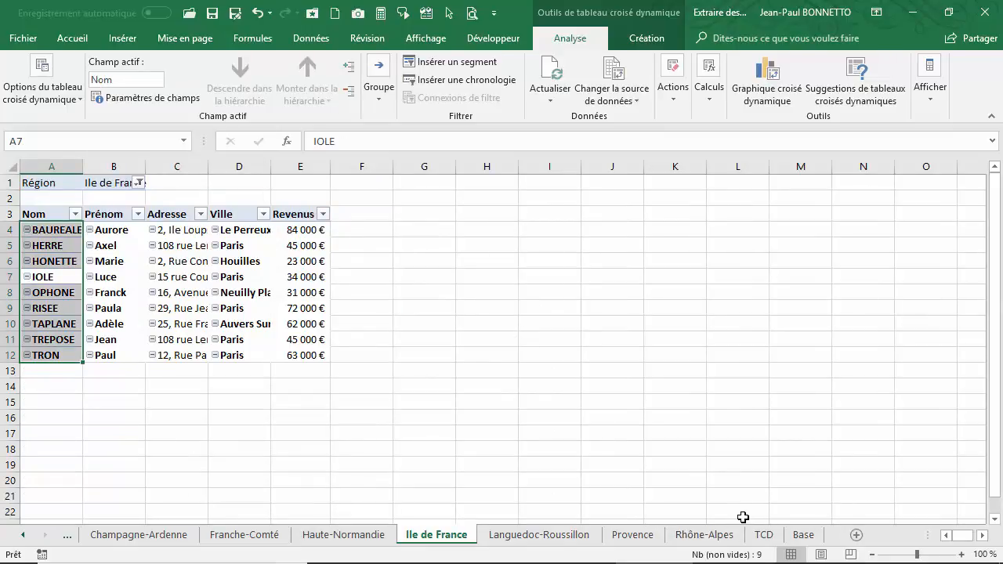
pyautogui.click(704, 534)
pyautogui.click(539, 534)
pyautogui.click(343, 534)
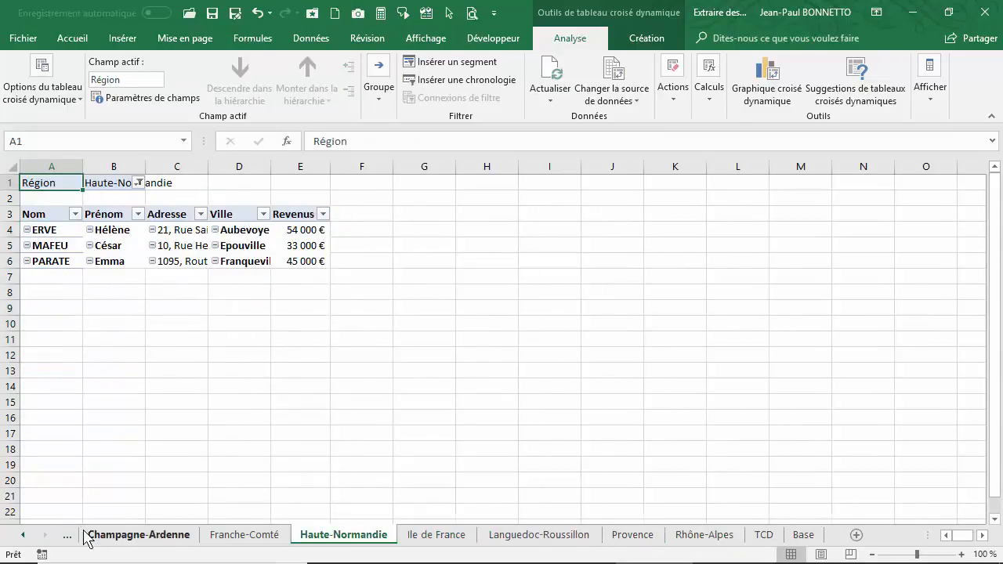
pyautogui.click(125, 534)
pyautogui.click(22, 534)
pyautogui.click(22, 534)
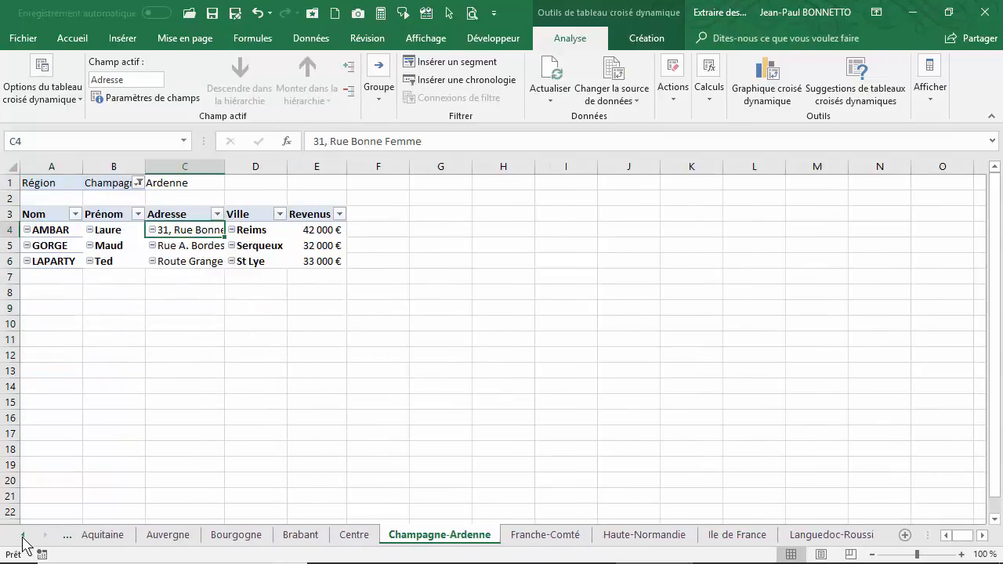
pyautogui.click(245, 543)
pyautogui.click(321, 542)
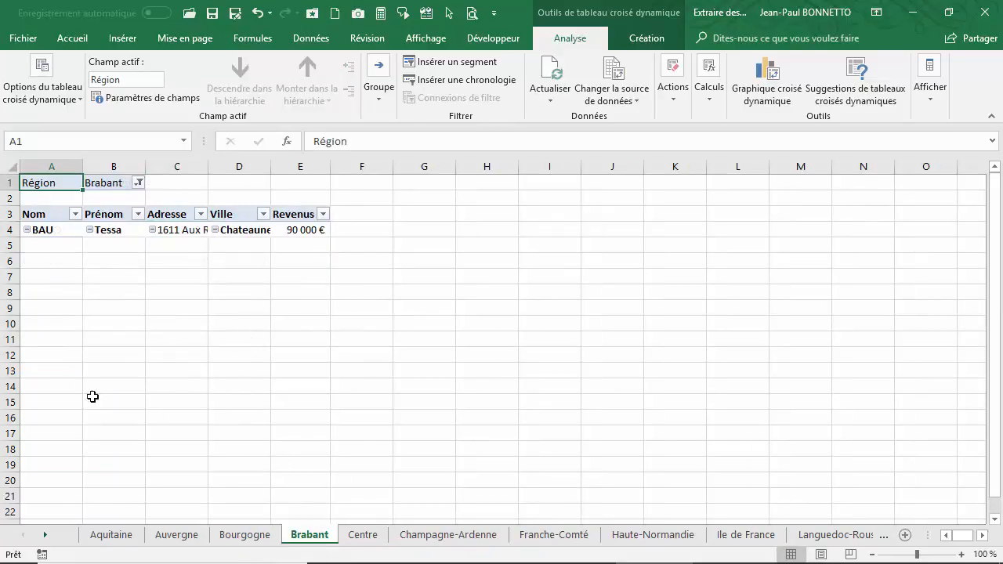
pyautogui.click(363, 534)
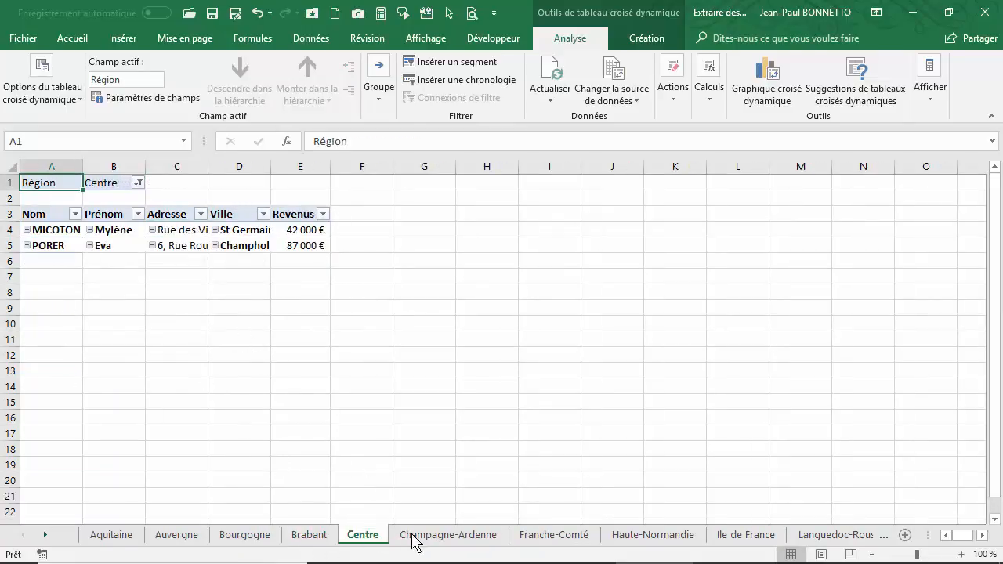
pyautogui.click(448, 534)
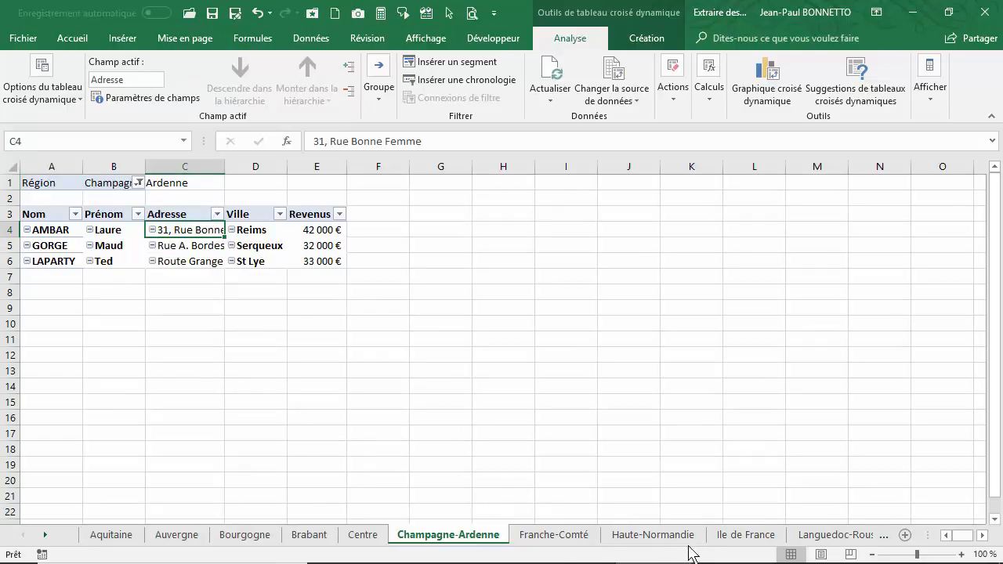
# Widen the Adresse and Prénom columns on the Ile de France sheet to fit the full addresses and region name
pyautogui.click(746, 534)
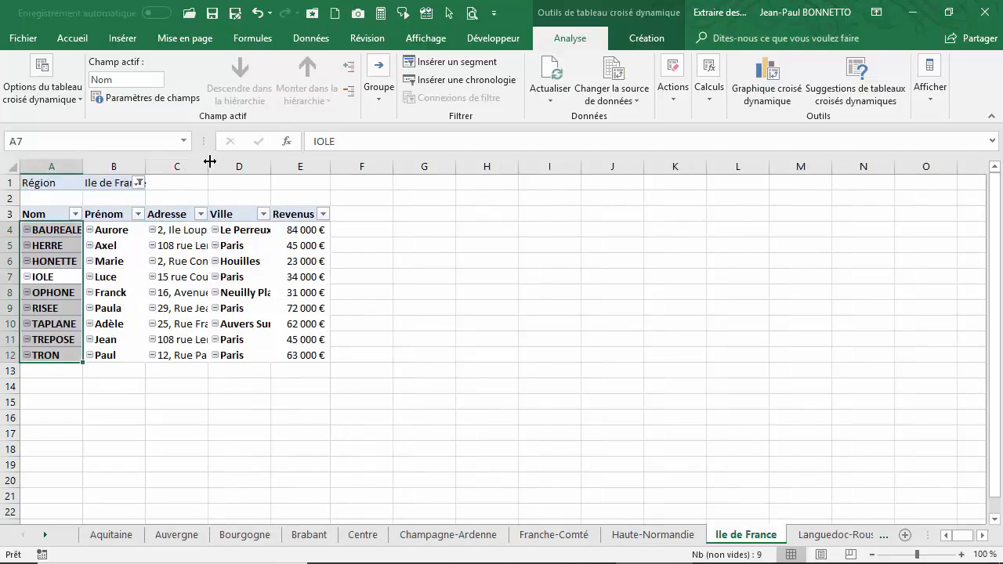
pyautogui.moveTo(210, 161); pyautogui.dragTo(358, 162)
pyautogui.click(234, 248)
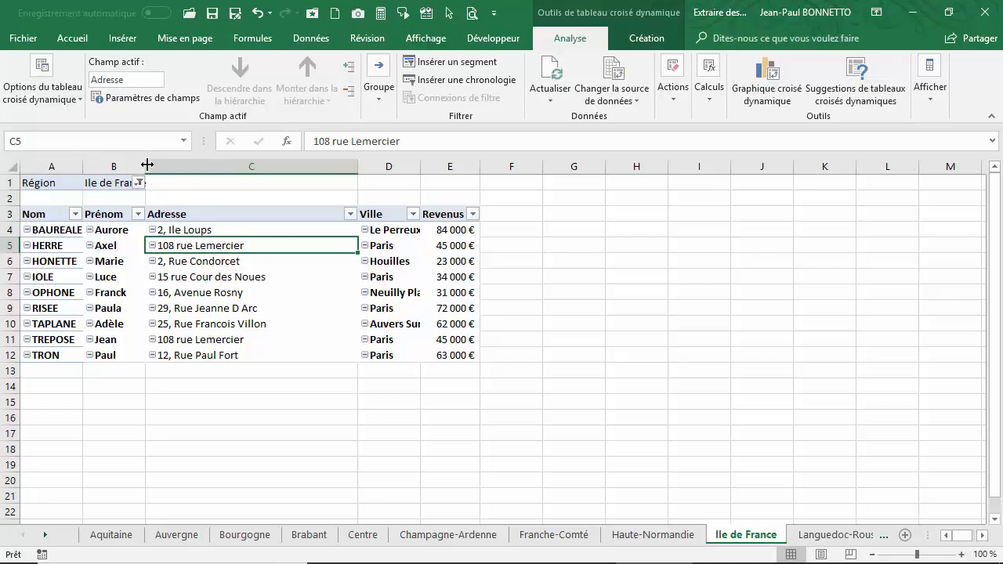
pyautogui.moveTo(146, 166); pyautogui.dragTo(186, 229)
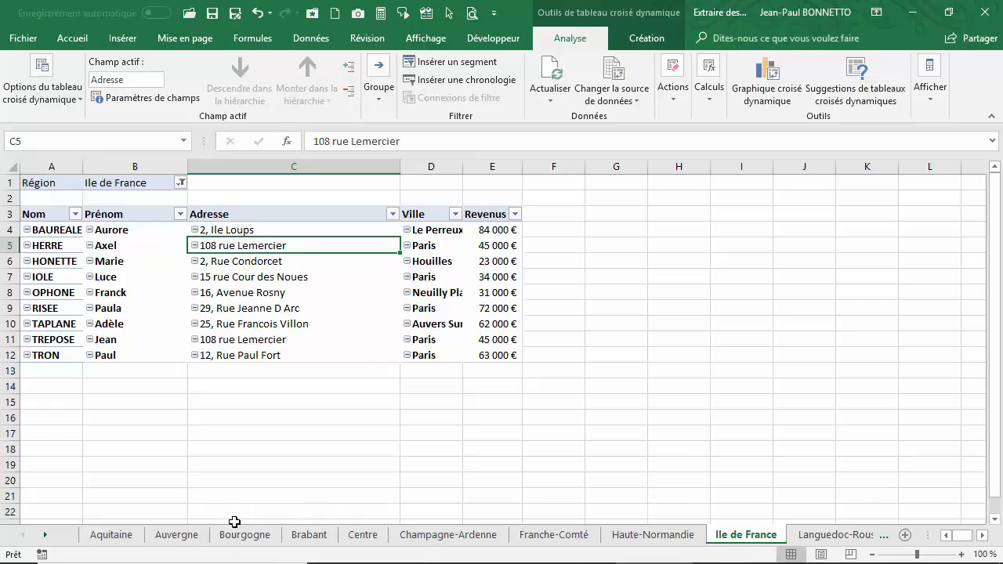
pyautogui.click(233, 263)
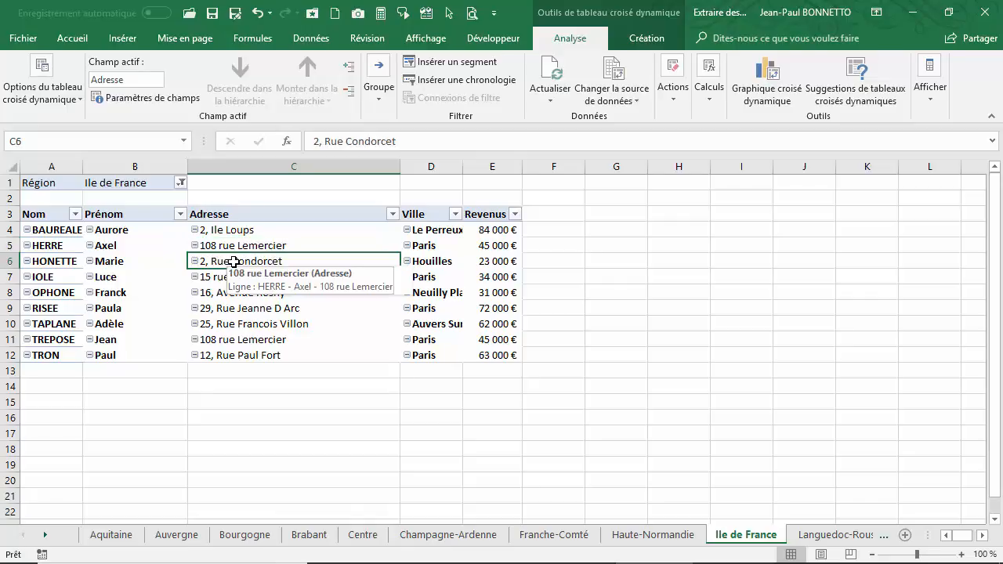
pyautogui.hotkey('ctrl', 'space')
pyautogui.press('Return')
pyautogui.press('Return')
pyautogui.press('Return')
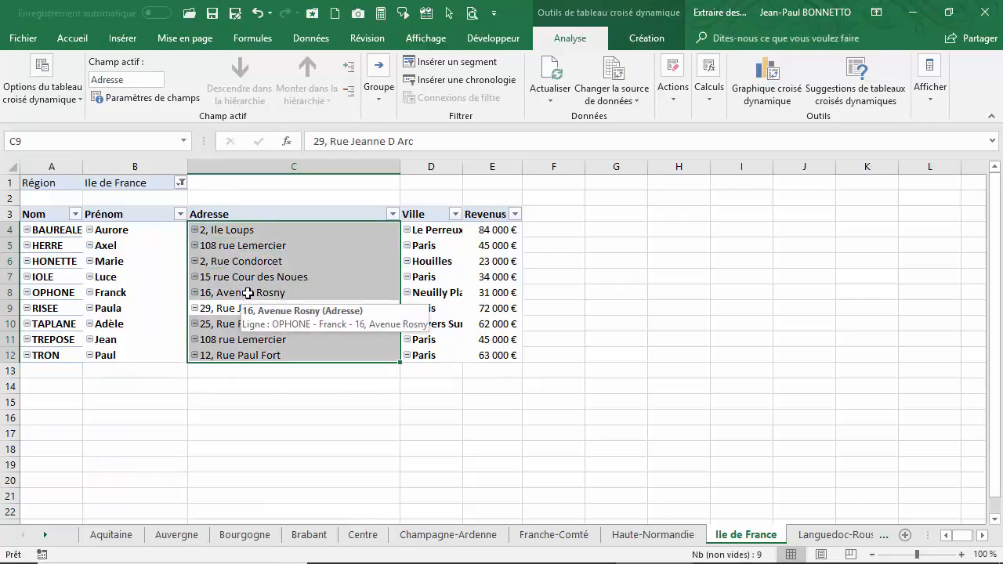
pyautogui.click(254, 274)
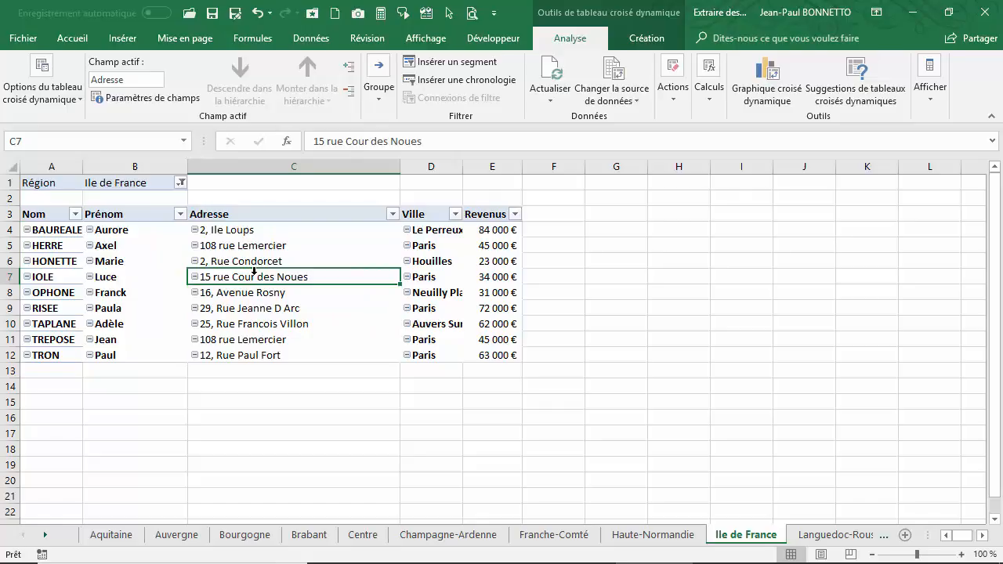
# Review the option commands of the Ile de France pivot table, including showing report filter pages, without running any
pyautogui.click(43, 87)
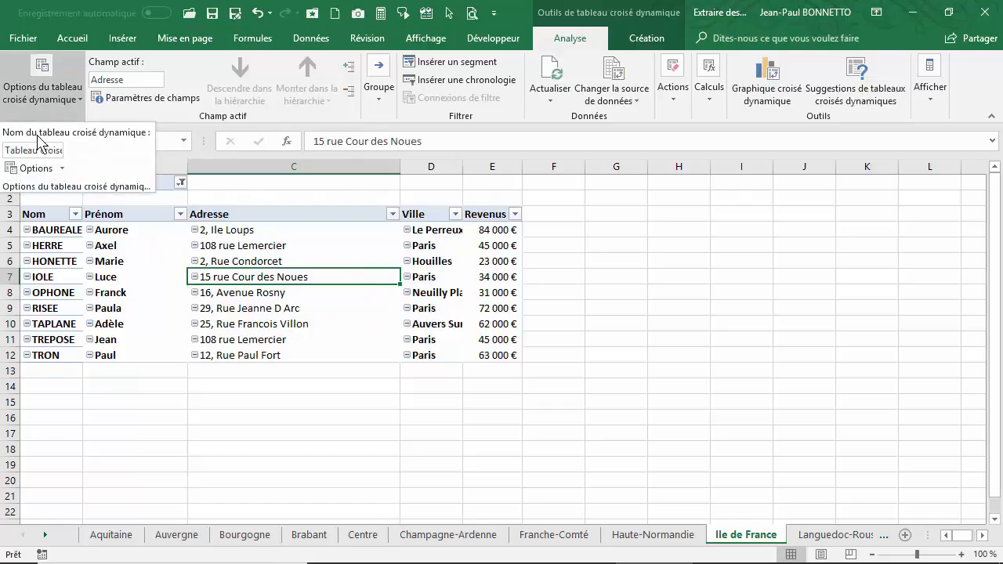
pyautogui.click(62, 168)
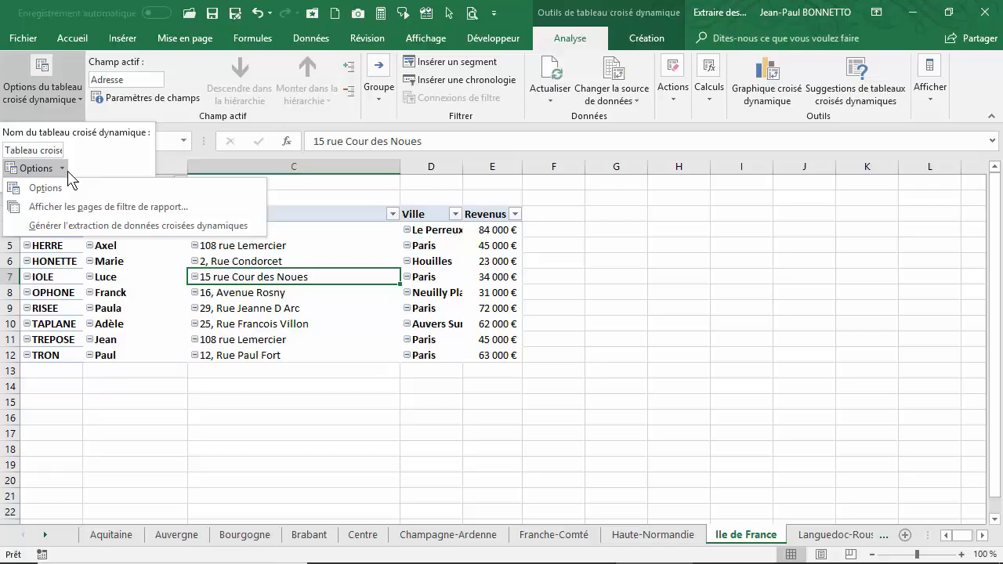
pyautogui.click(167, 324)
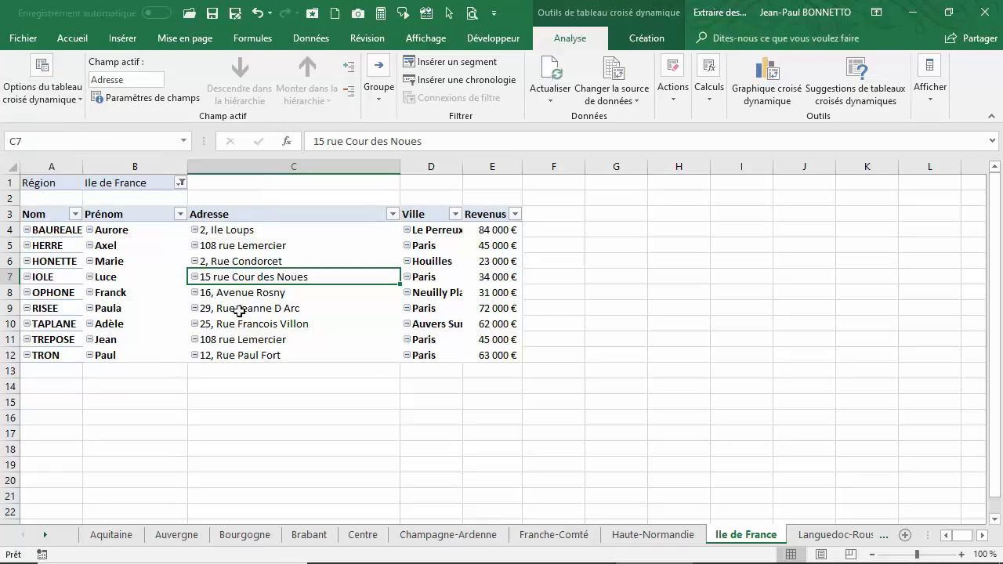